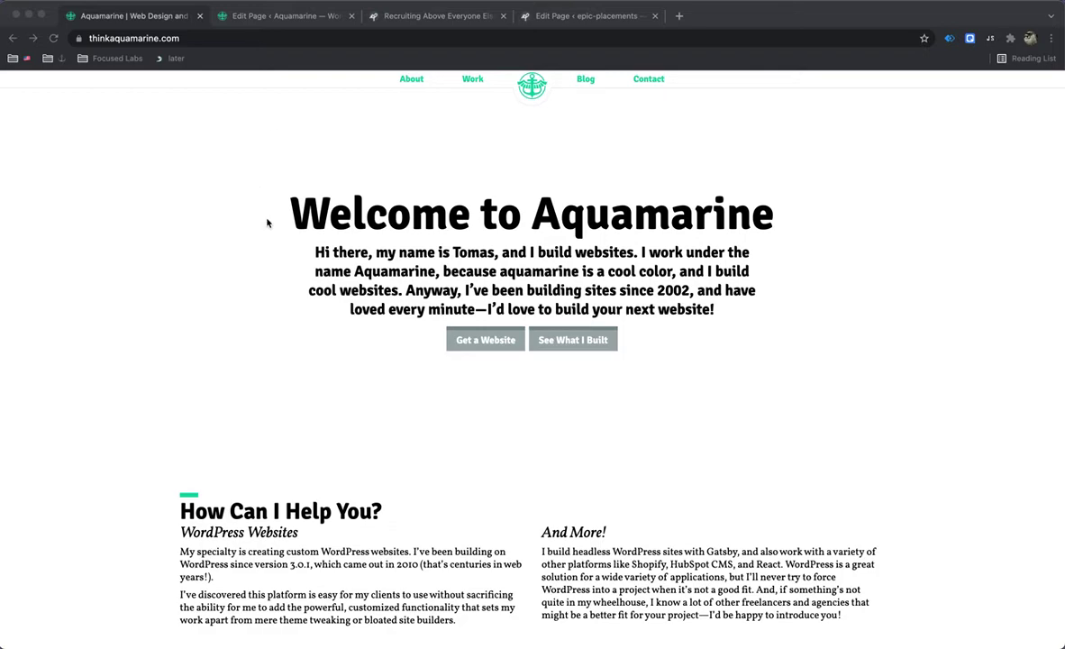
Step: Review the live Aquamarine homepage by selecting its hero heading and intro text and scrolling through it
drag(285, 196, 732, 312)
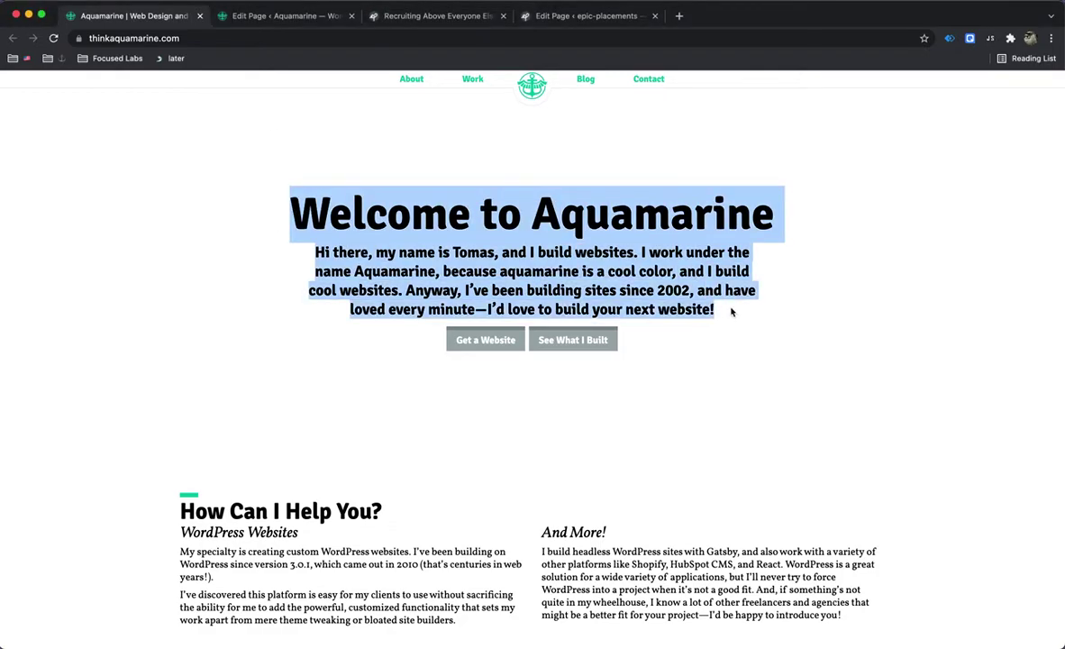
click(599, 259)
scroll(576, 271, down, 10)
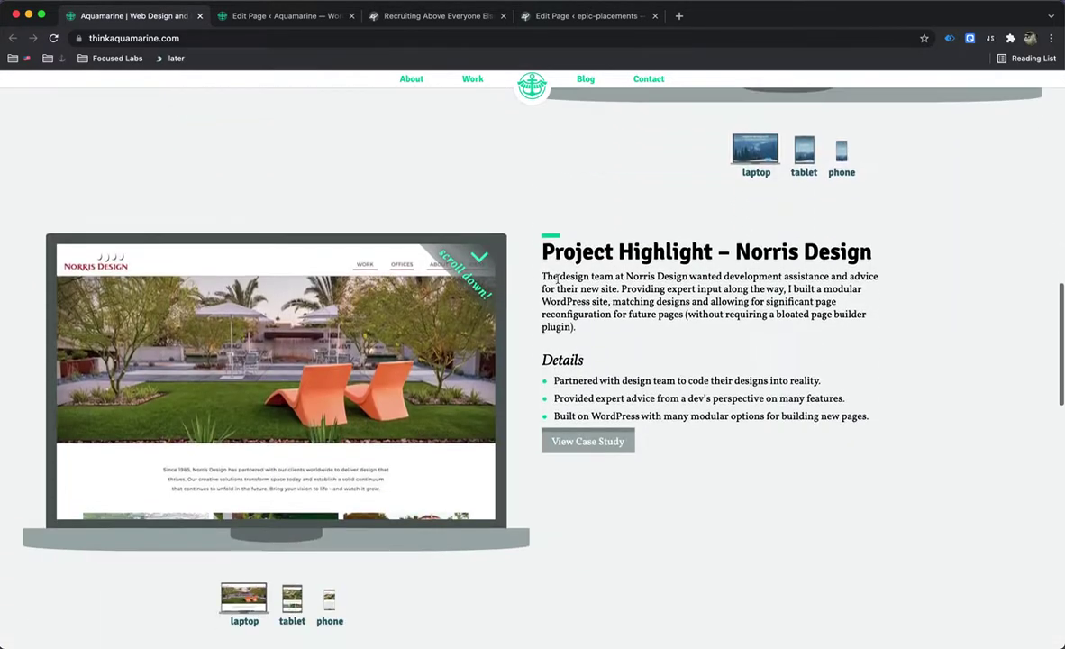
scroll(557, 279, down, 4)
scroll(557, 279, up, 12)
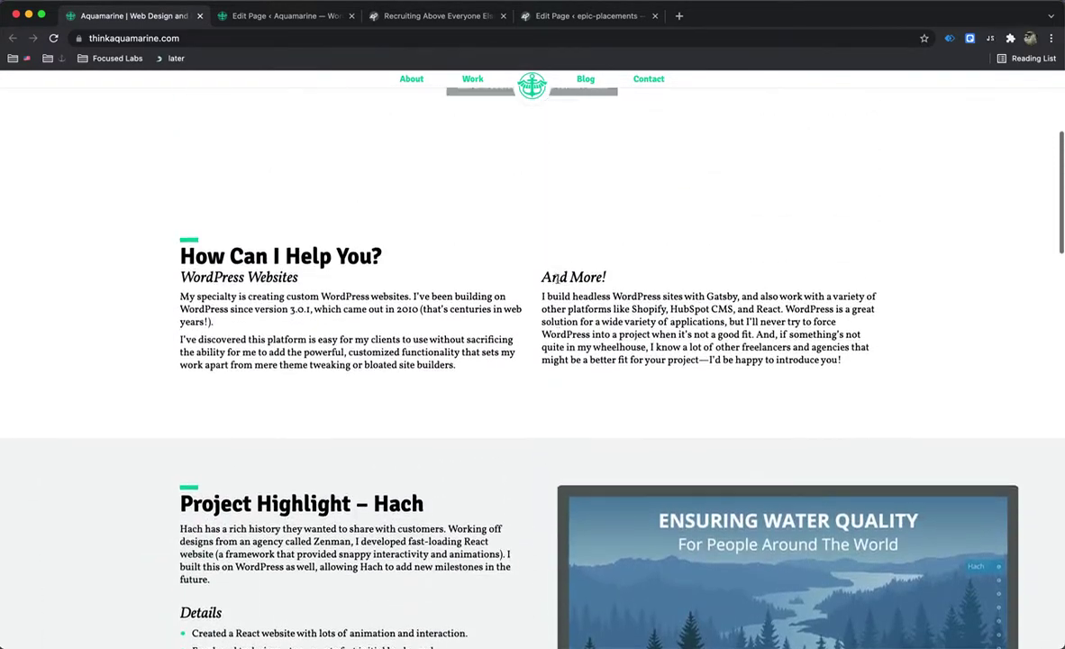
scroll(556, 280, up, 5)
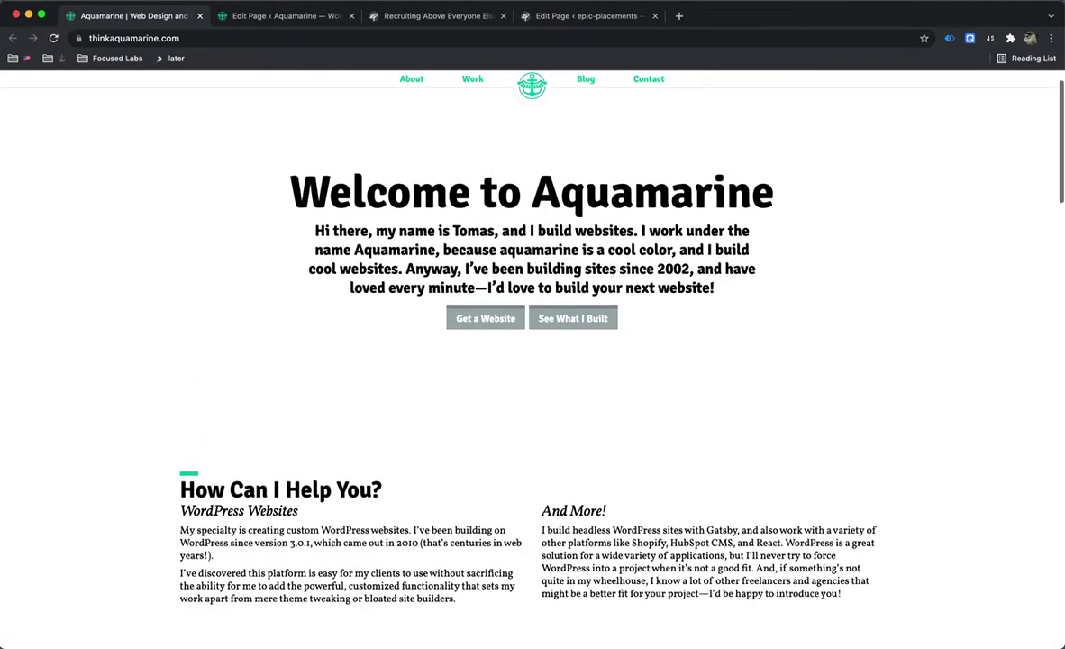
click(258, 18)
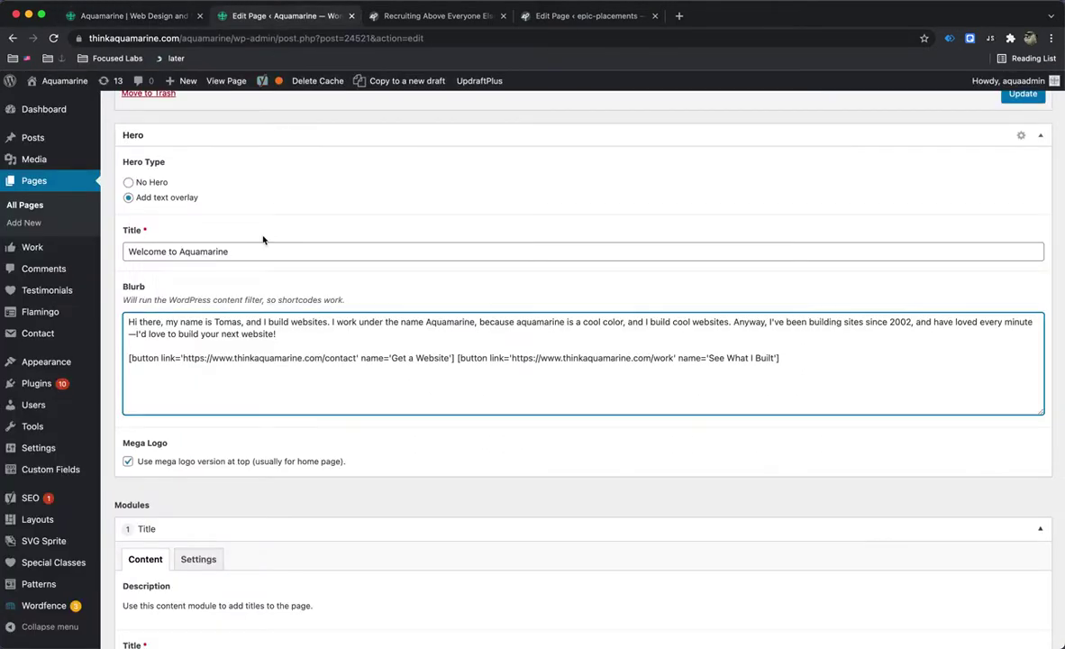
scroll(264, 238, up, 3)
scroll(263, 237, down, 6)
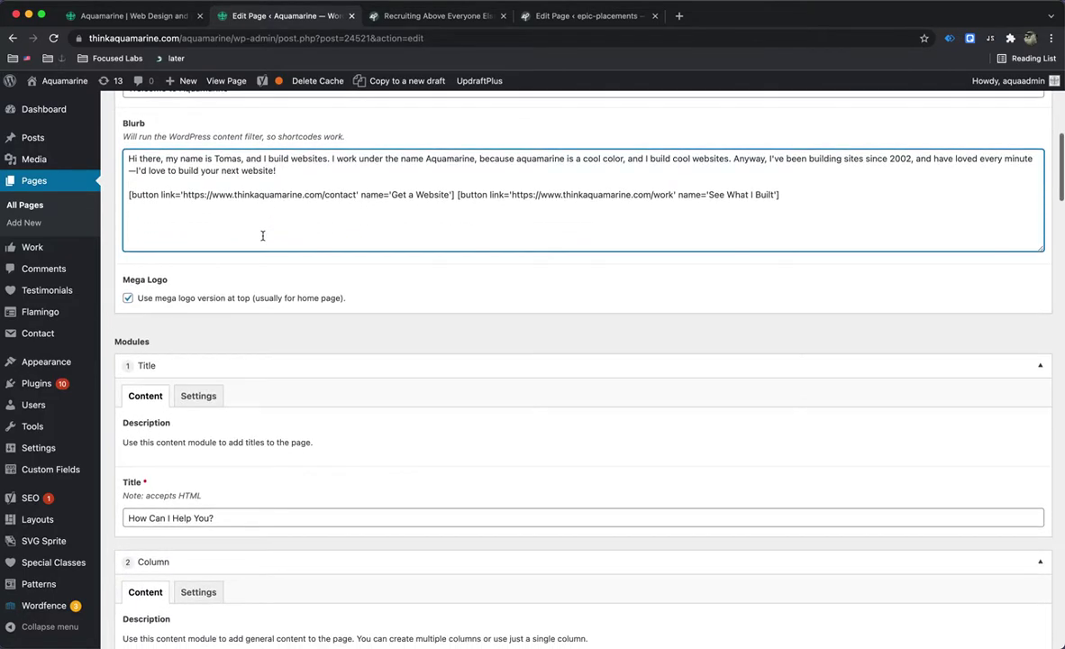
scroll(261, 235, up, 1)
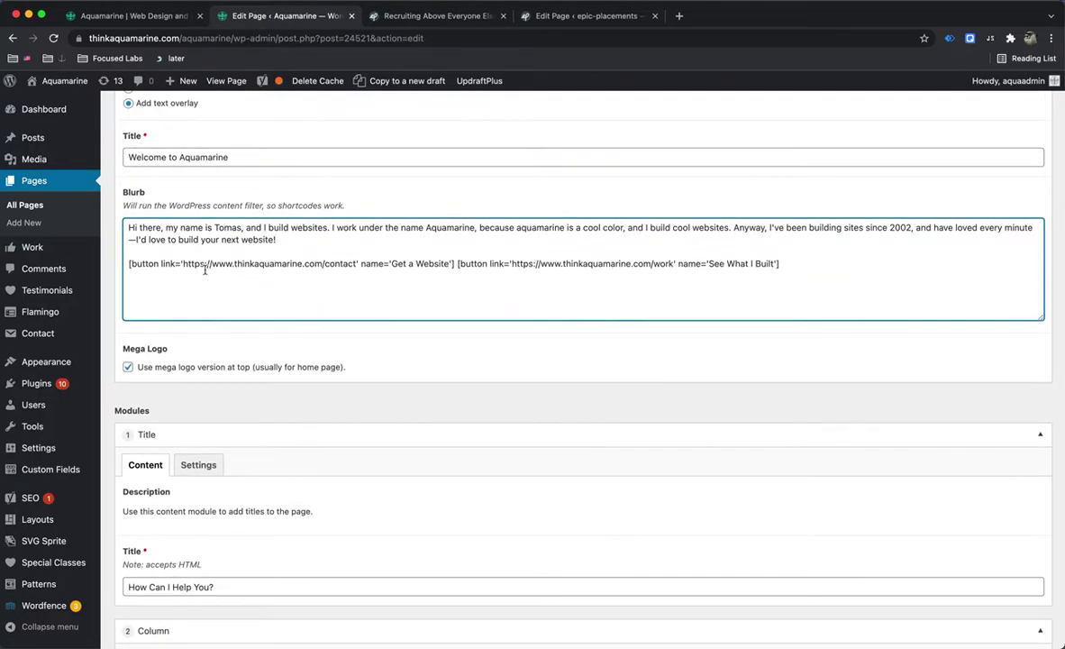
click(128, 367)
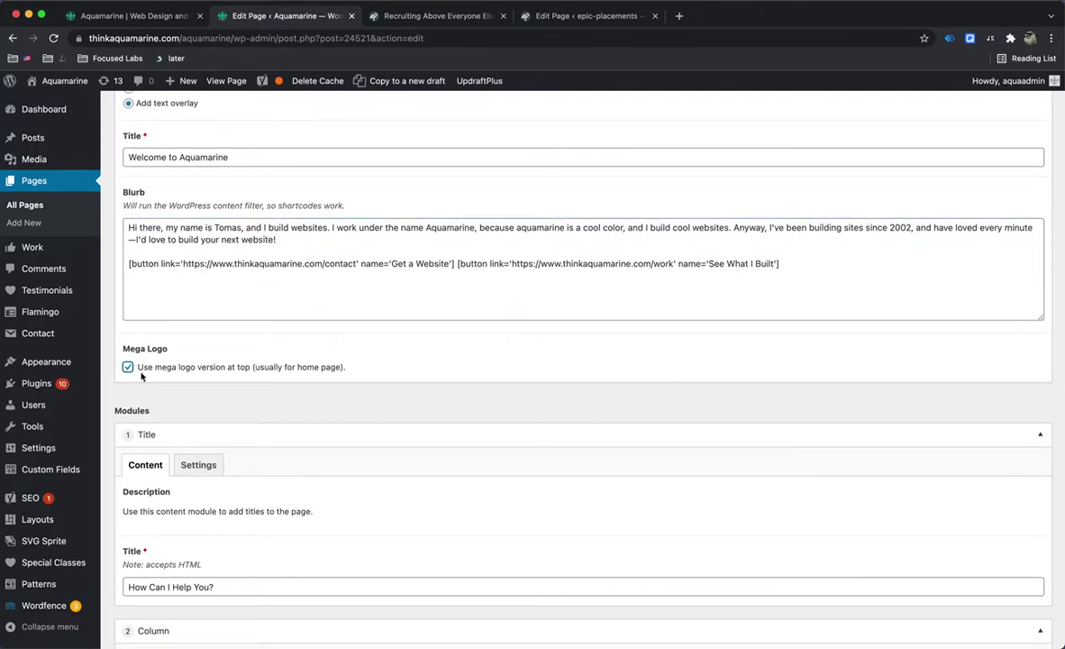
scroll(183, 369, up, 1)
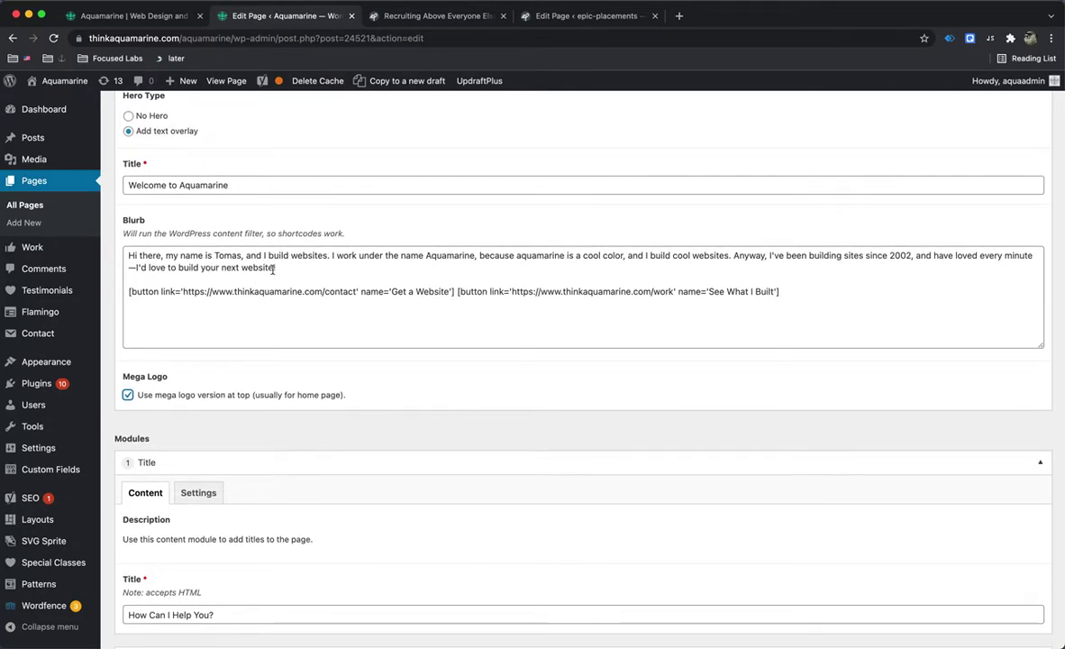
drag(273, 268, 36, 251)
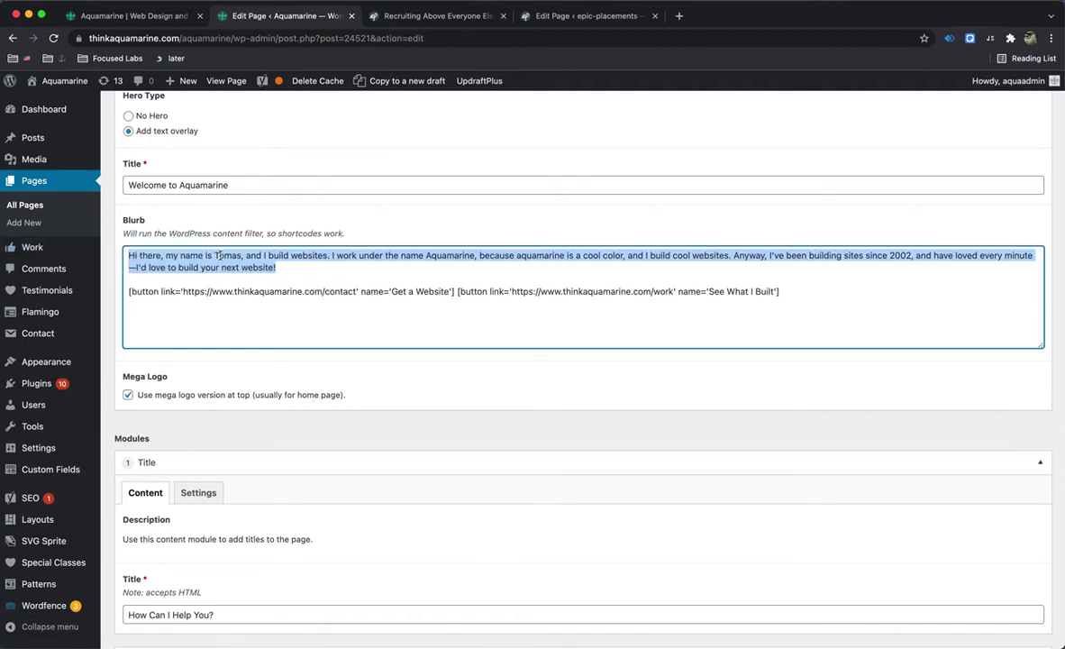
click(149, 18)
drag(295, 181, 770, 292)
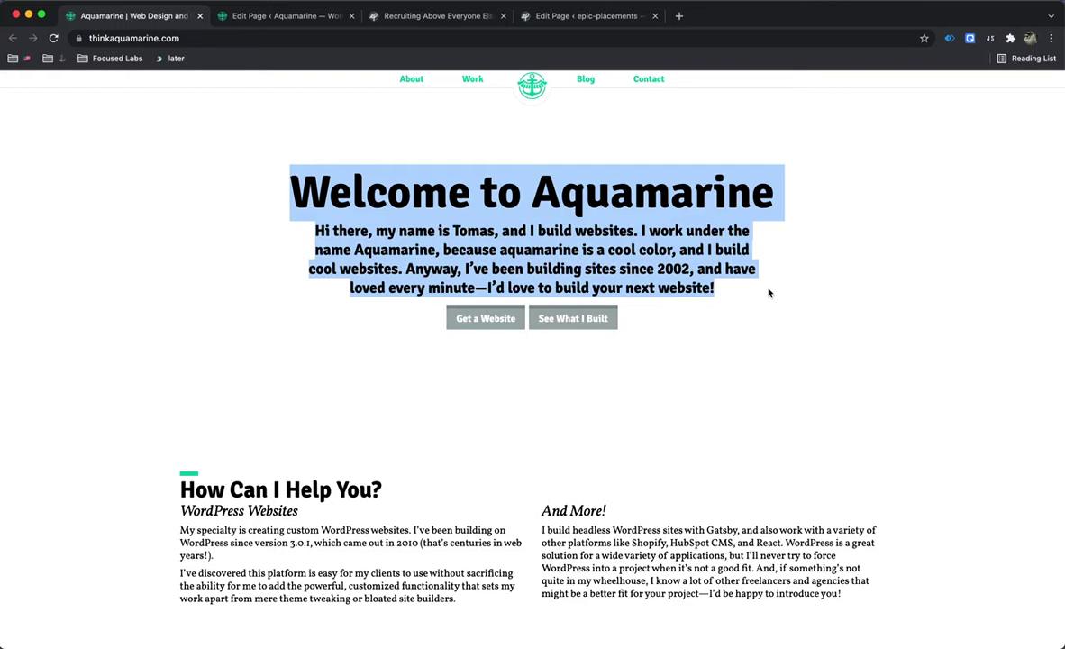
click(692, 270)
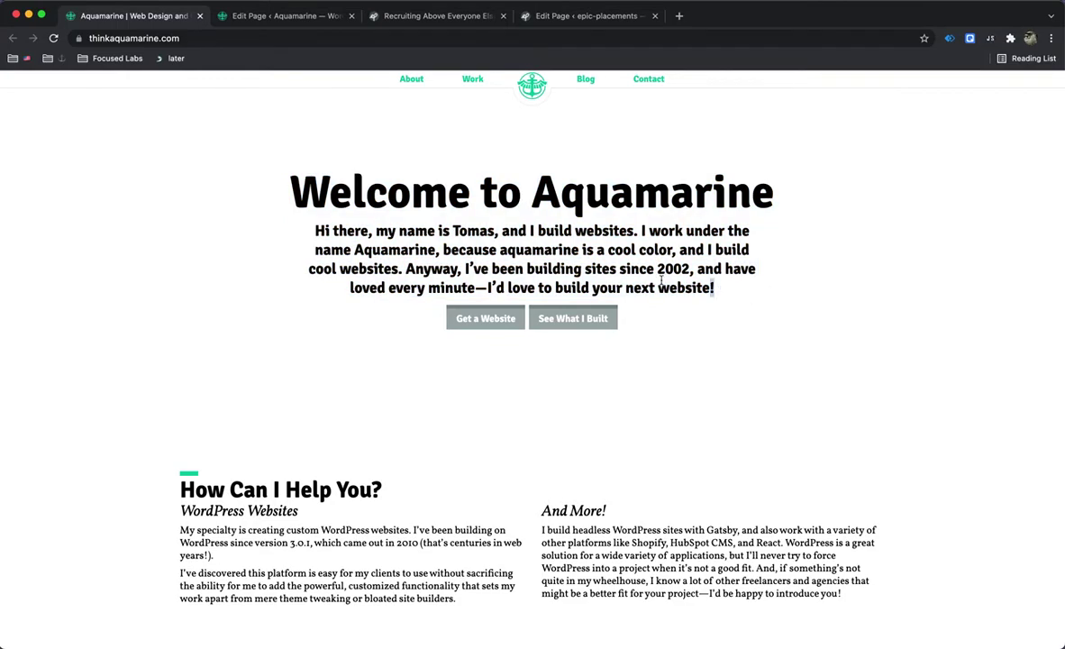
drag(719, 288, 287, 176)
click(287, 175)
click(258, 16)
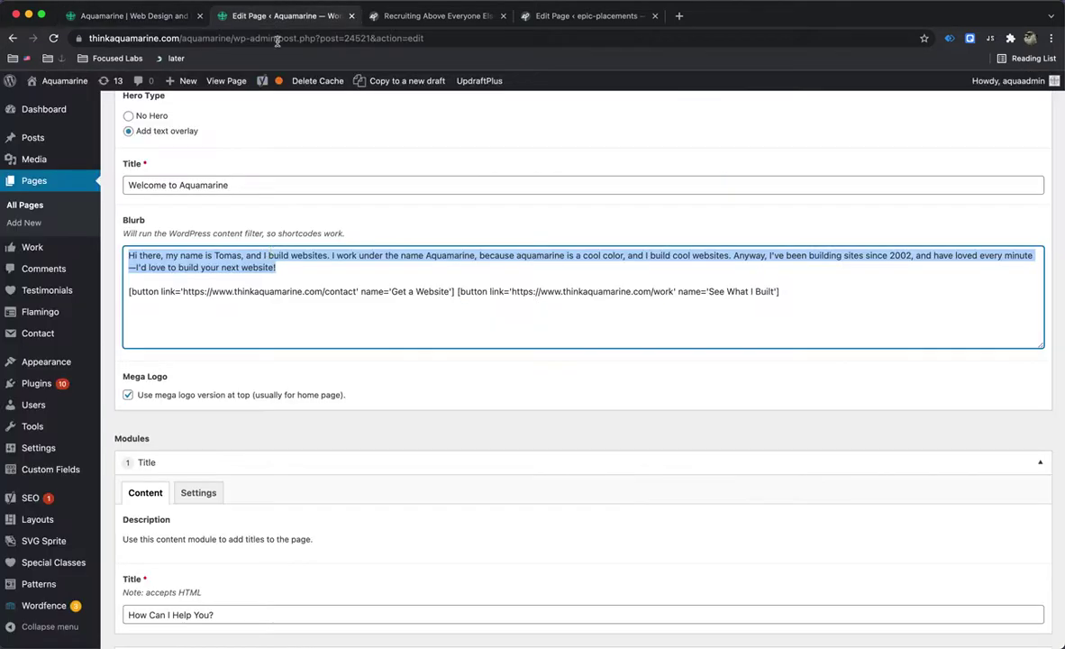
click(265, 276)
drag(276, 268, 99, 234)
scroll(216, 252, up, 1)
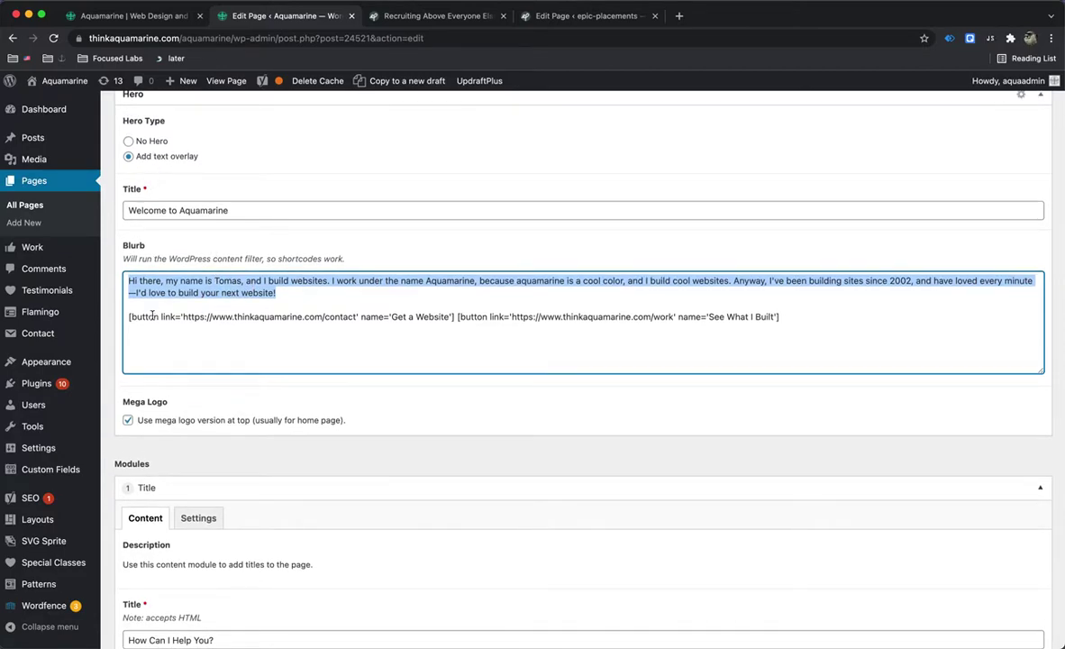
click(178, 280)
triple_click(183, 281)
scroll(191, 311, up, 2)
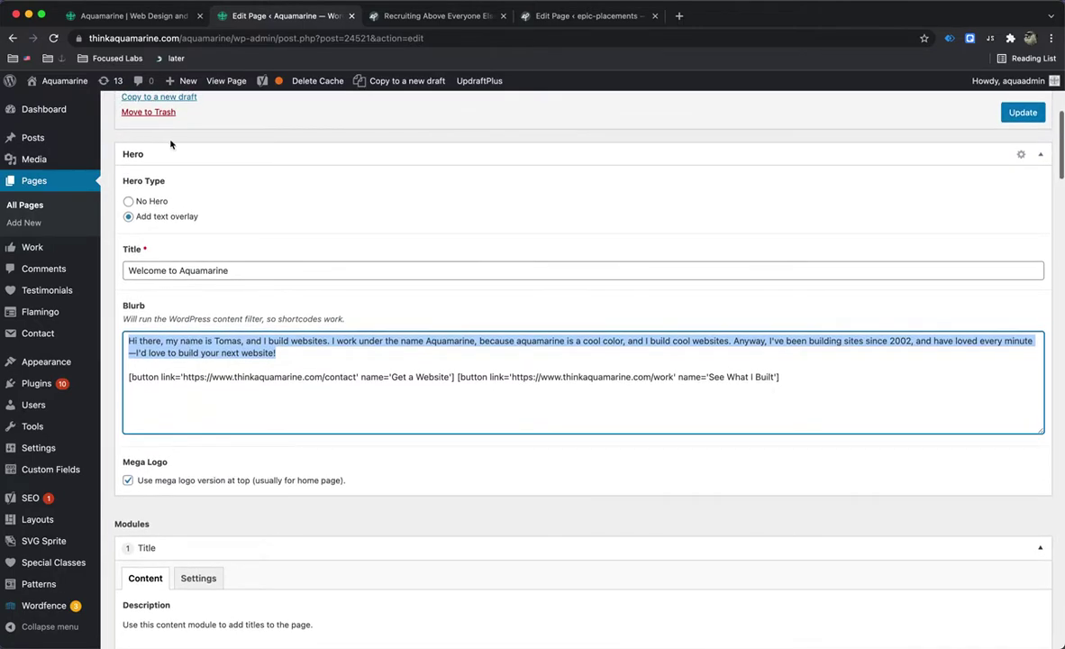
click(191, 357)
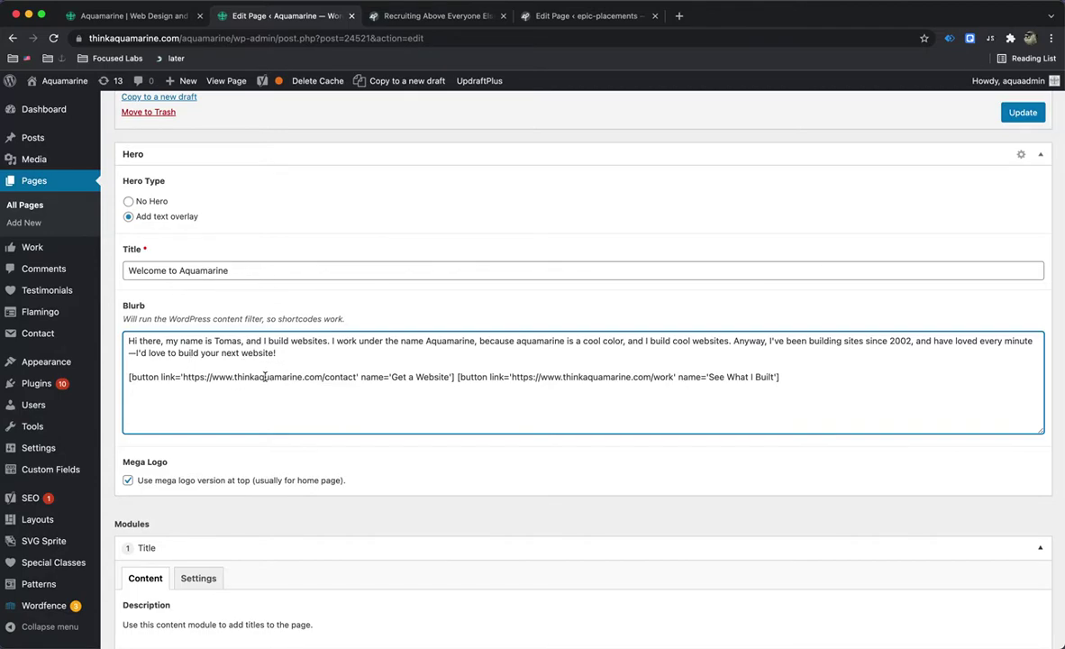
Step: Leave the Aquamarine editor to view the live Aquamarine homepage
scroll(264, 377, down, 1)
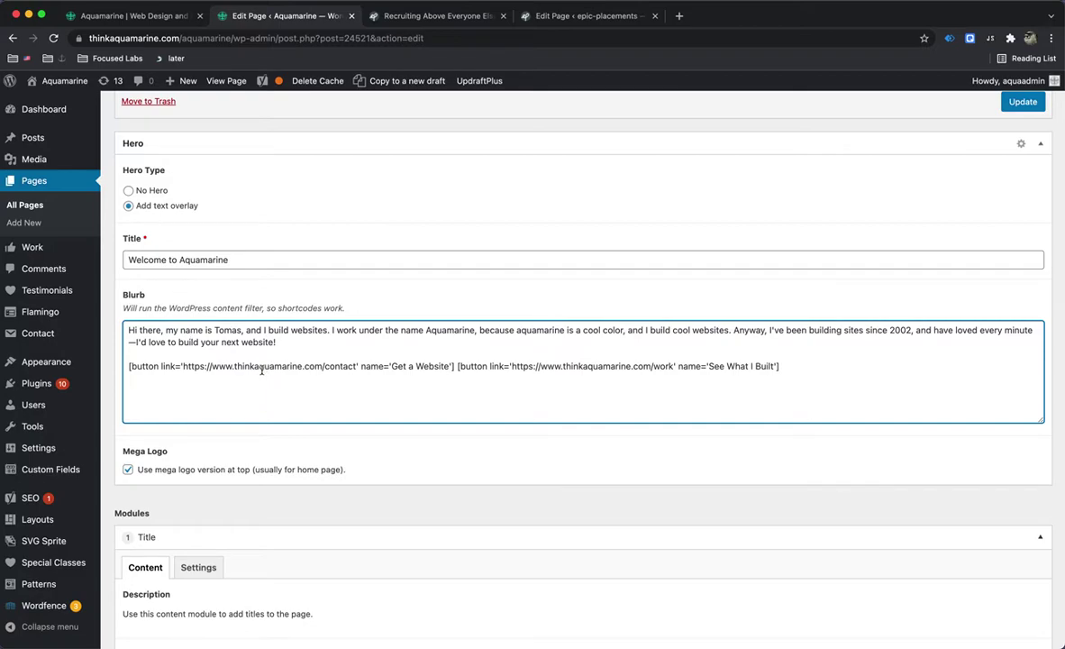
click(147, 1)
click(105, 20)
click(105, 18)
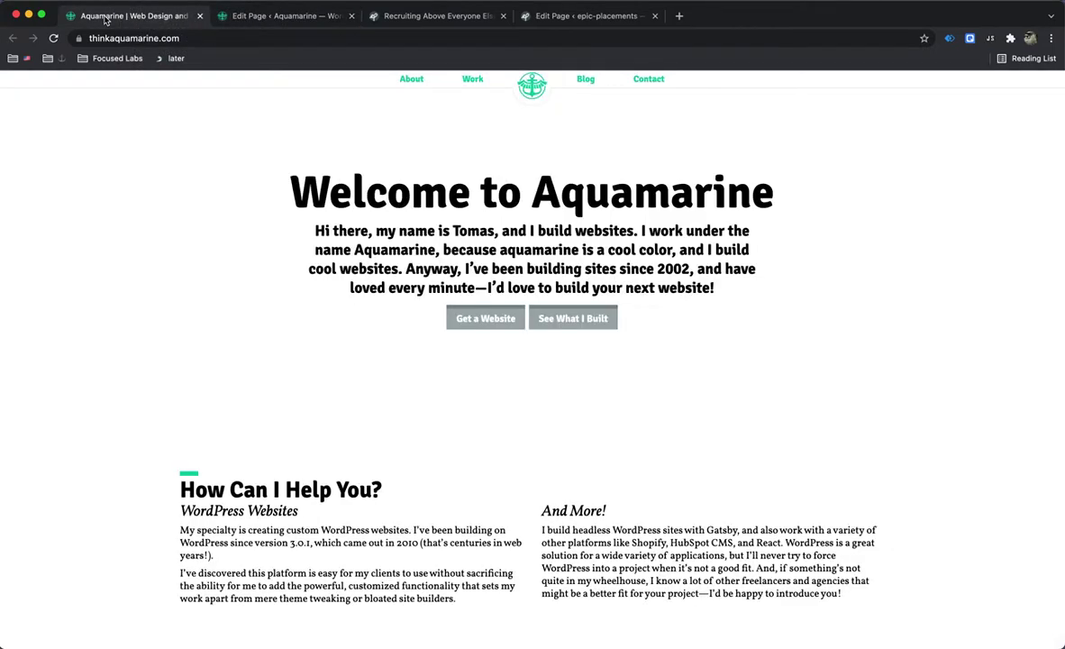
Step: Return to the homepage editor and scroll through the Column module
click(257, 18)
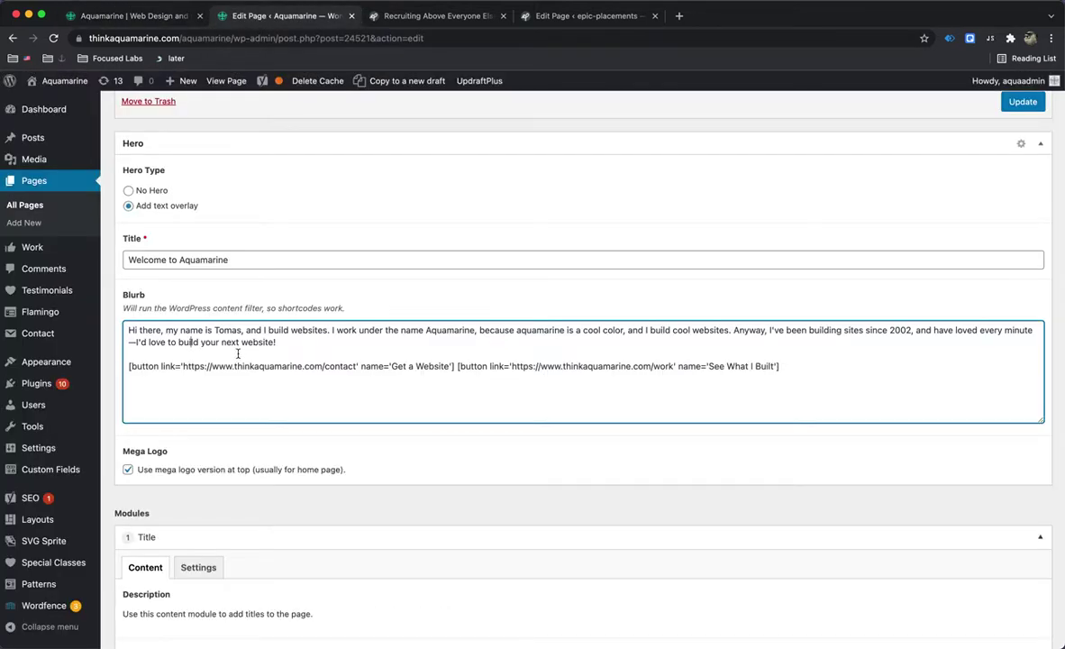
scroll(225, 325, down, 3)
scroll(238, 356, down, 12)
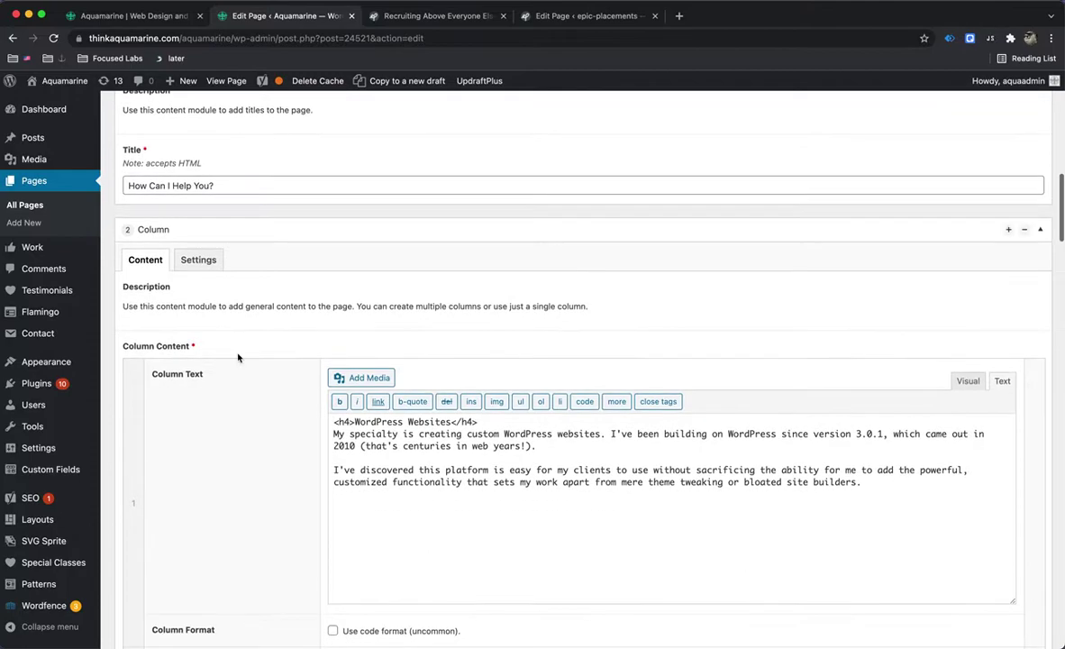
scroll(238, 358, up, 12)
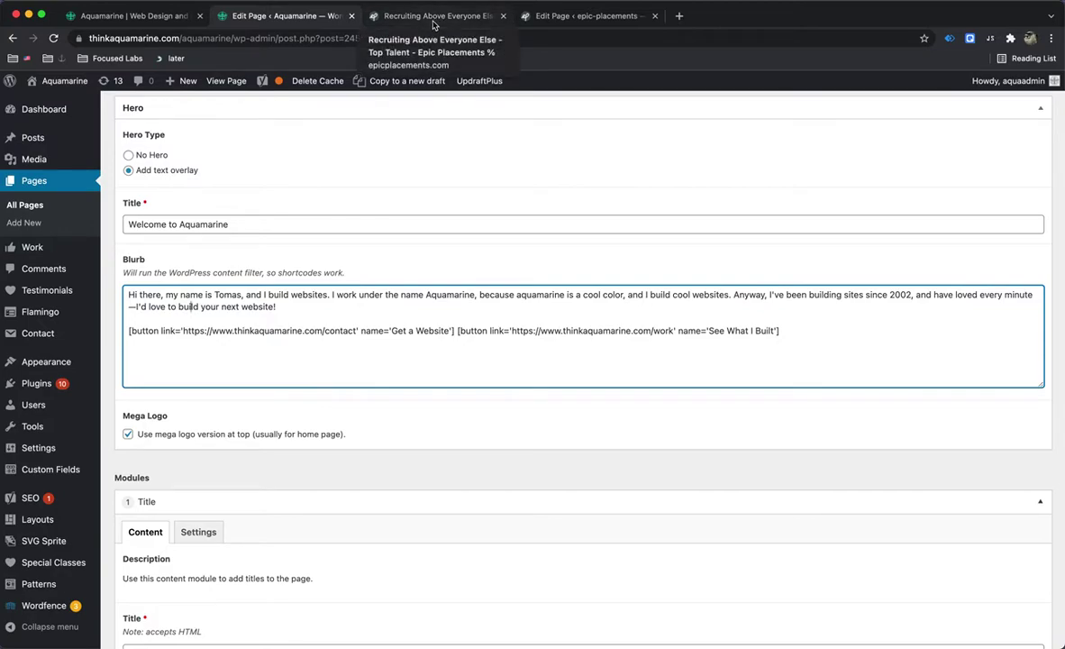
Step: Check the live Epic Placements testimonials against the Aquamarine page editor
click(430, 18)
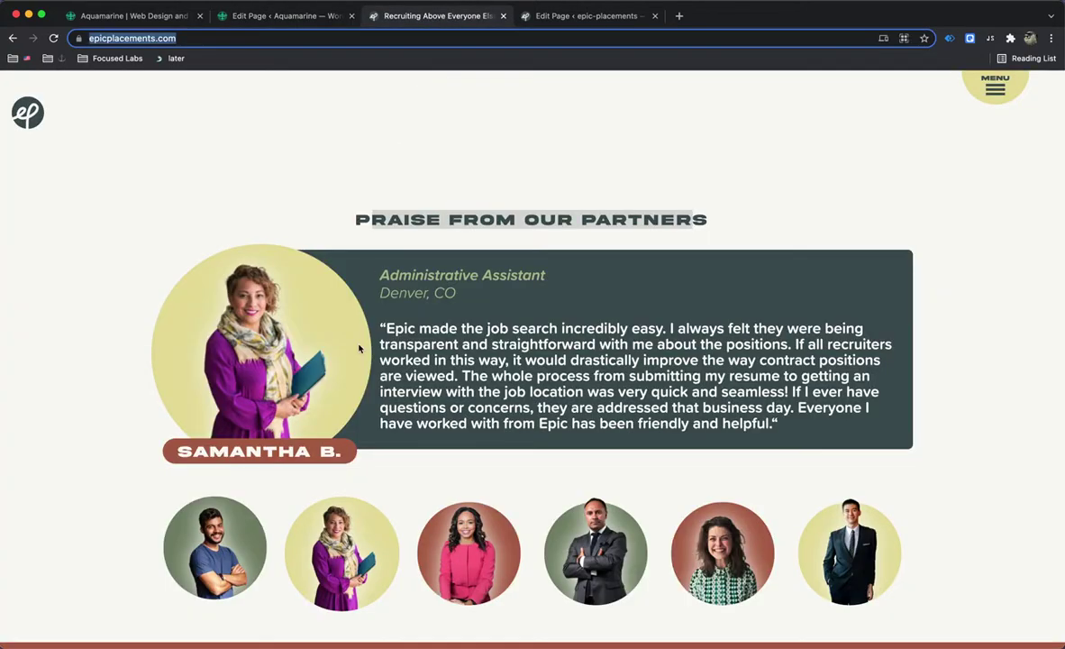
scroll(359, 347, up, 15)
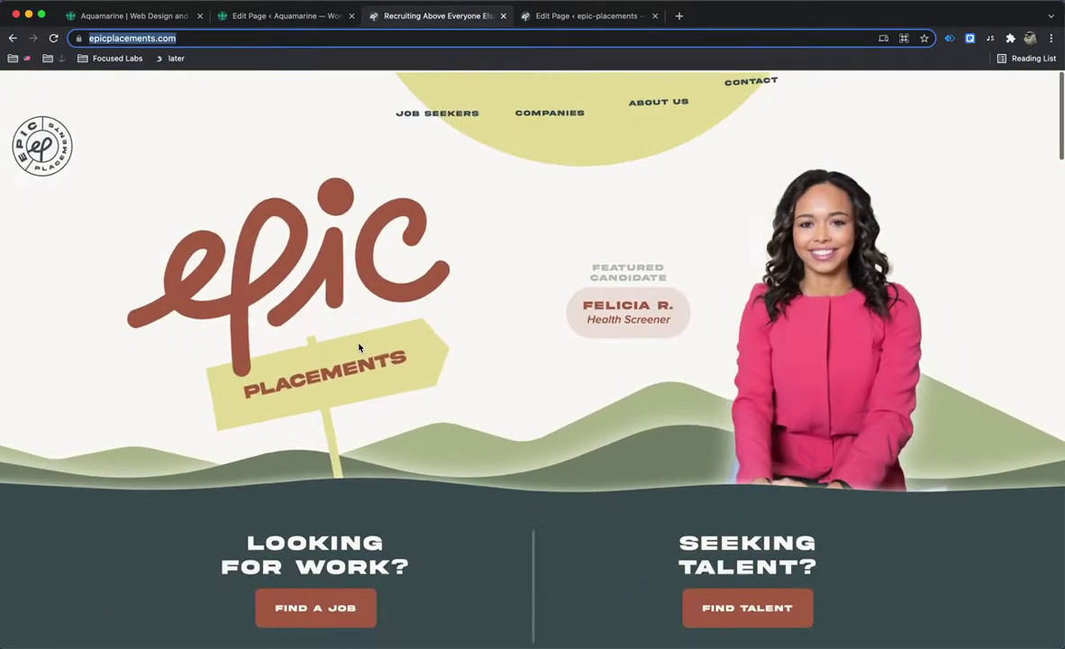
scroll(359, 347, down, 10)
scroll(358, 346, down, 15)
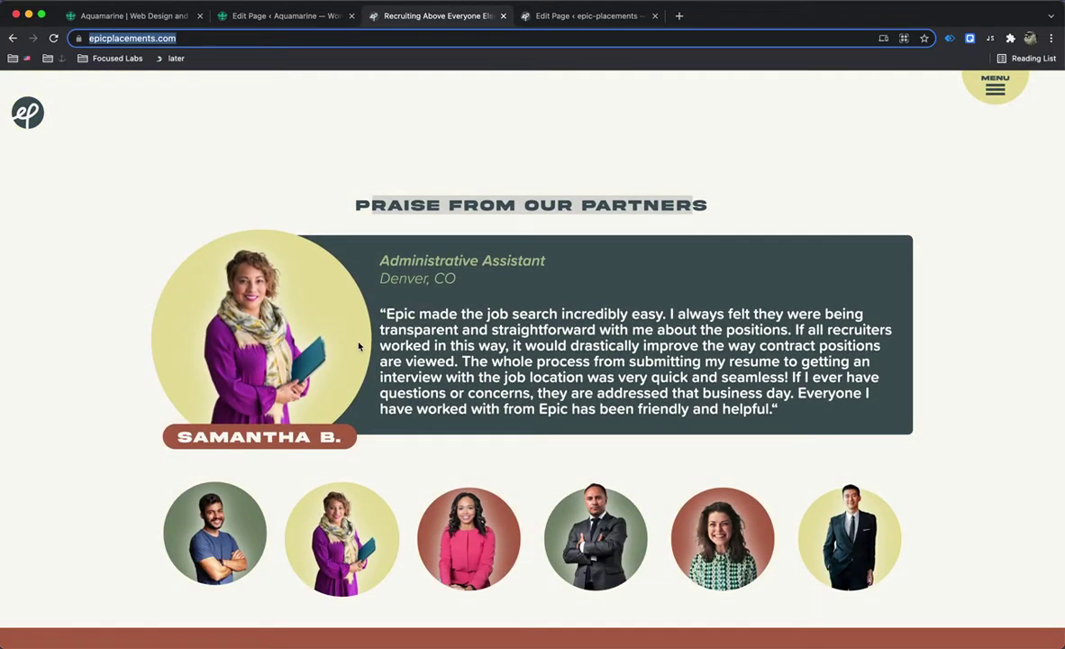
click(243, 15)
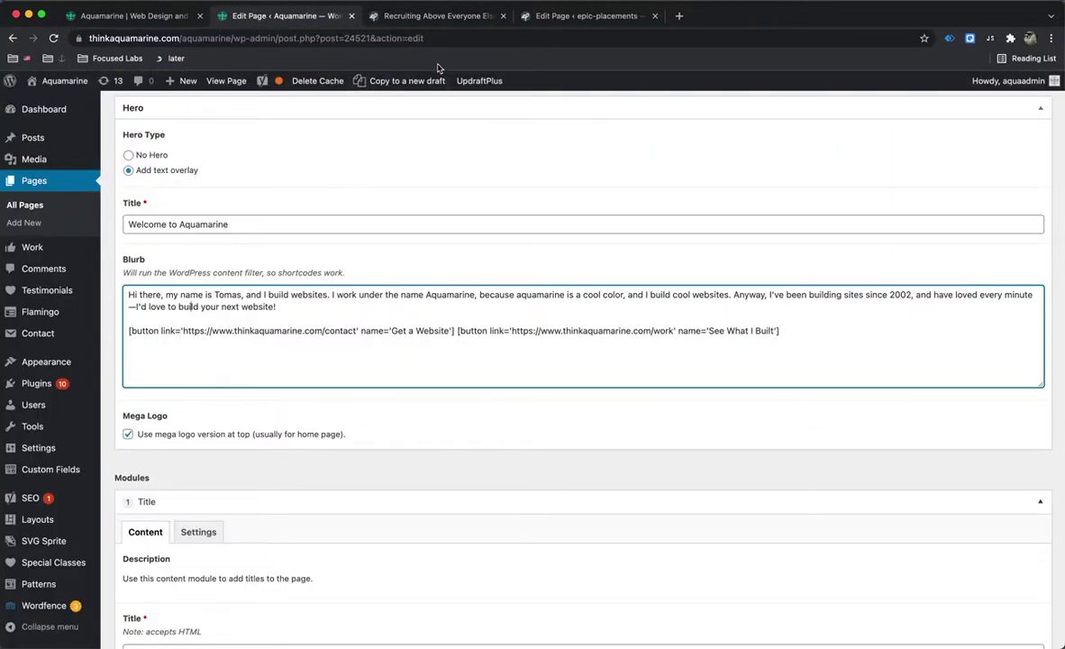
click(412, 20)
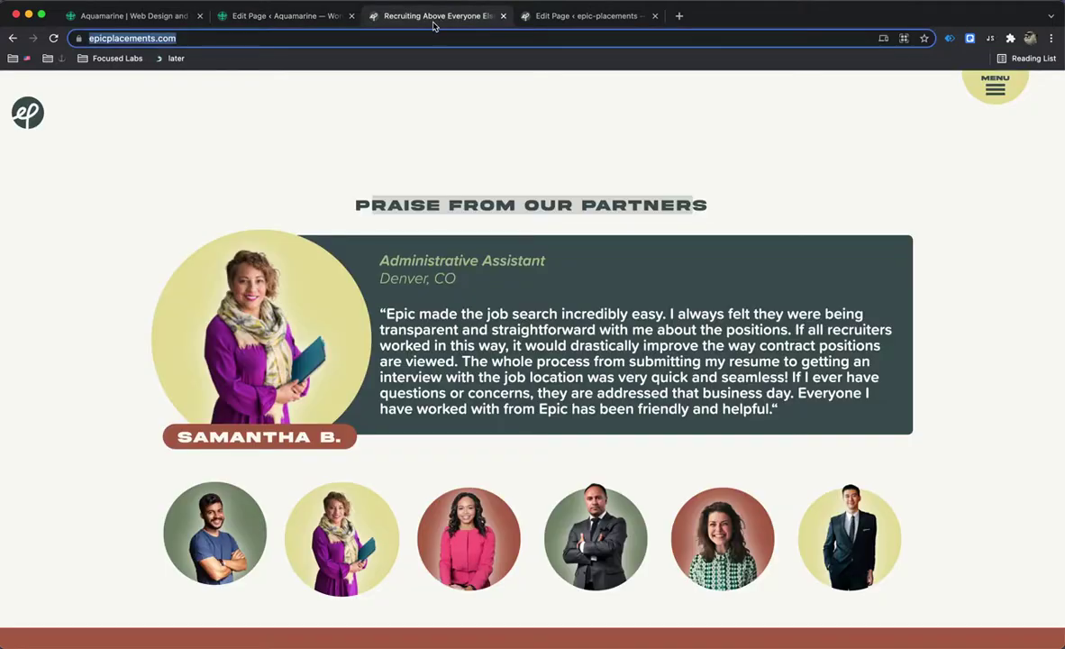
Step: Switch to the Epic Placements page editor and scroll to the yellow pullquote
click(563, 20)
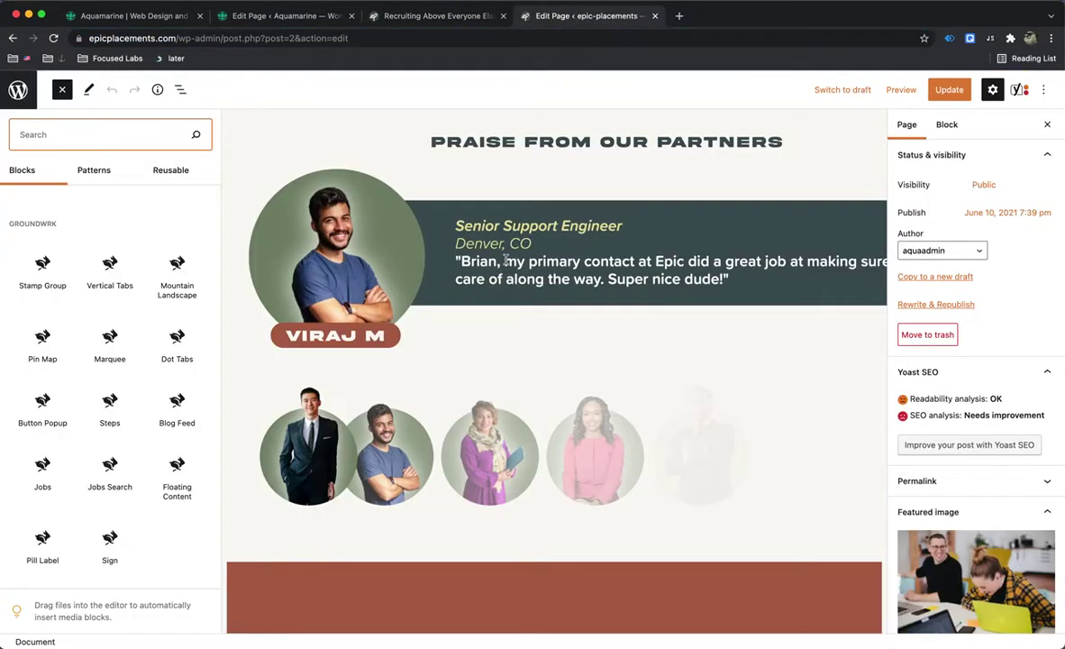
scroll(507, 261, up, 20)
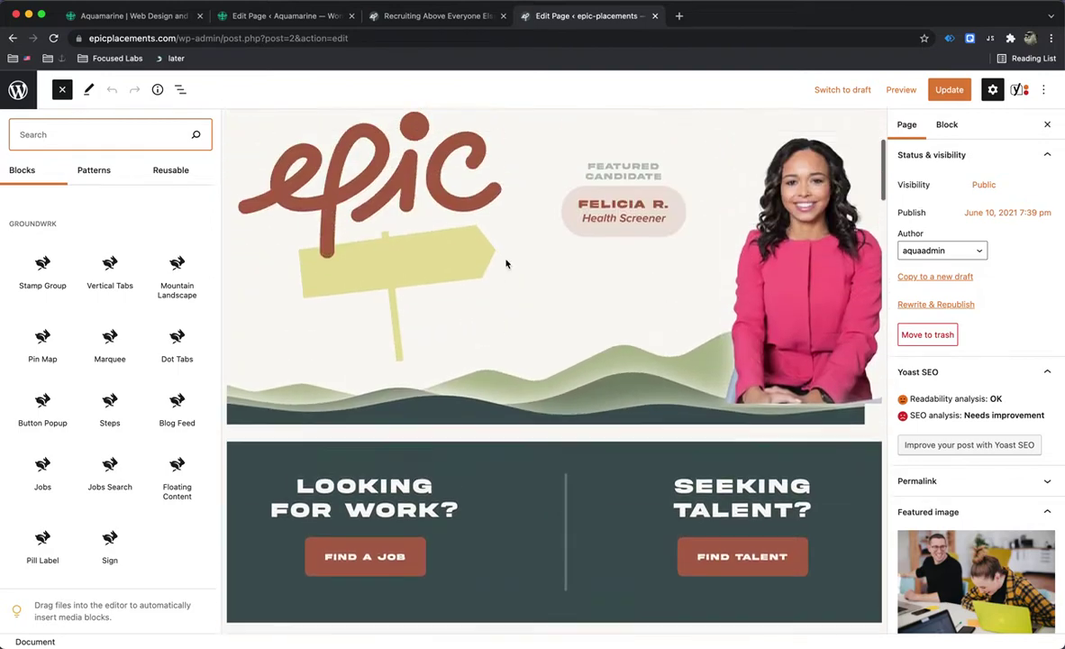
scroll(507, 263, up, 3)
scroll(506, 263, down, 10)
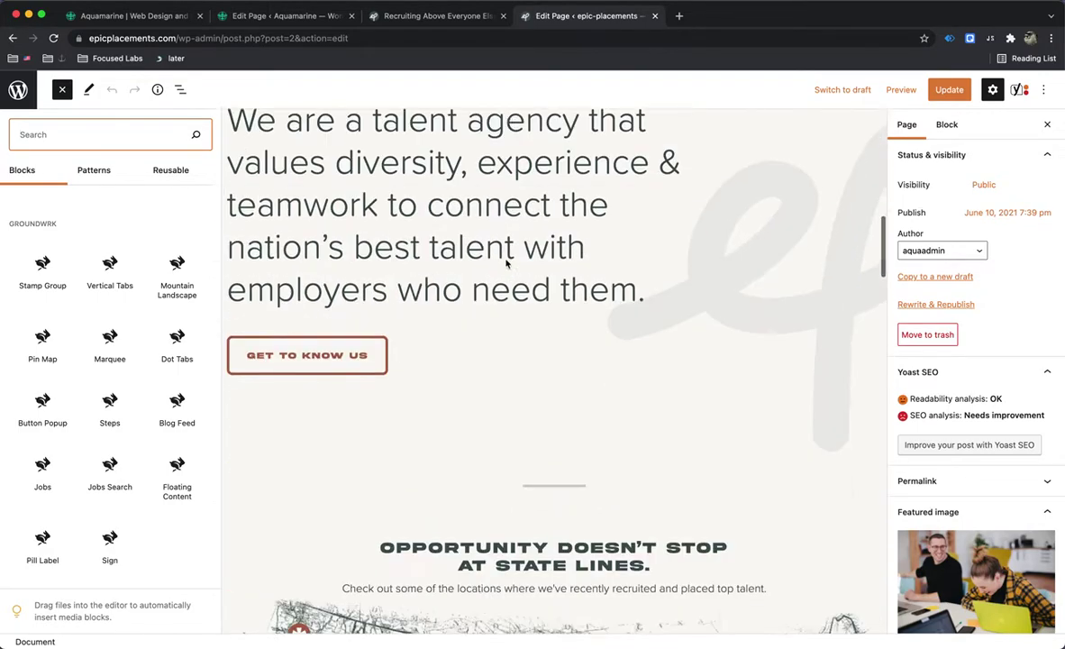
scroll(507, 263, down, 15)
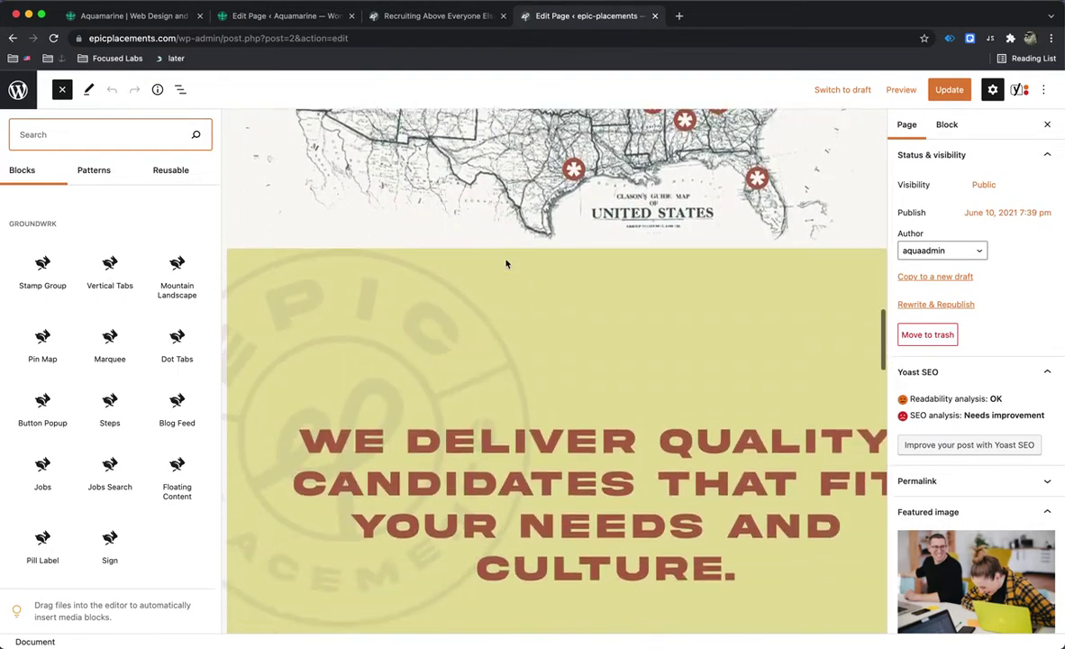
scroll(507, 263, down, 5)
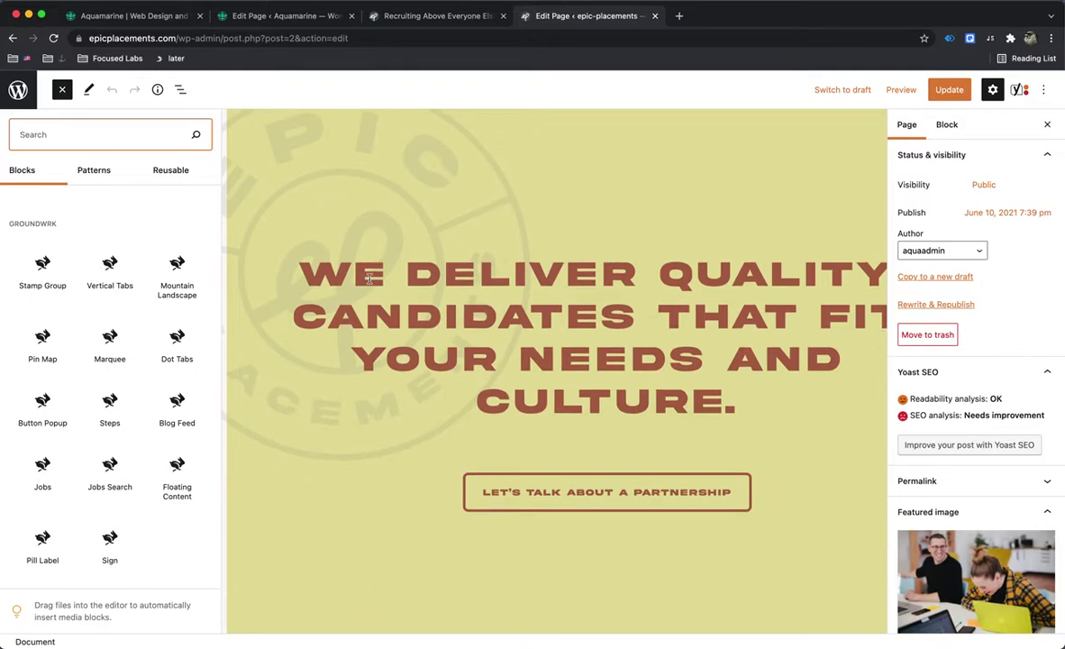
Step: Replace WE with EPIC and make DELIVER read DELIVERS in the pullquote
double_click(368, 278)
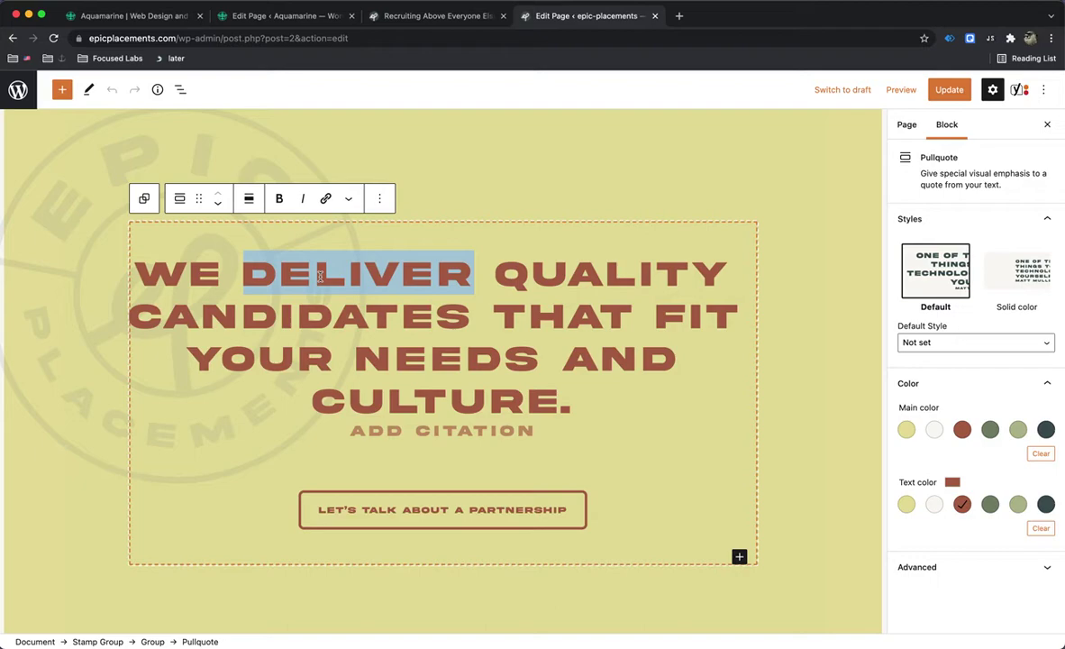
click(226, 275)
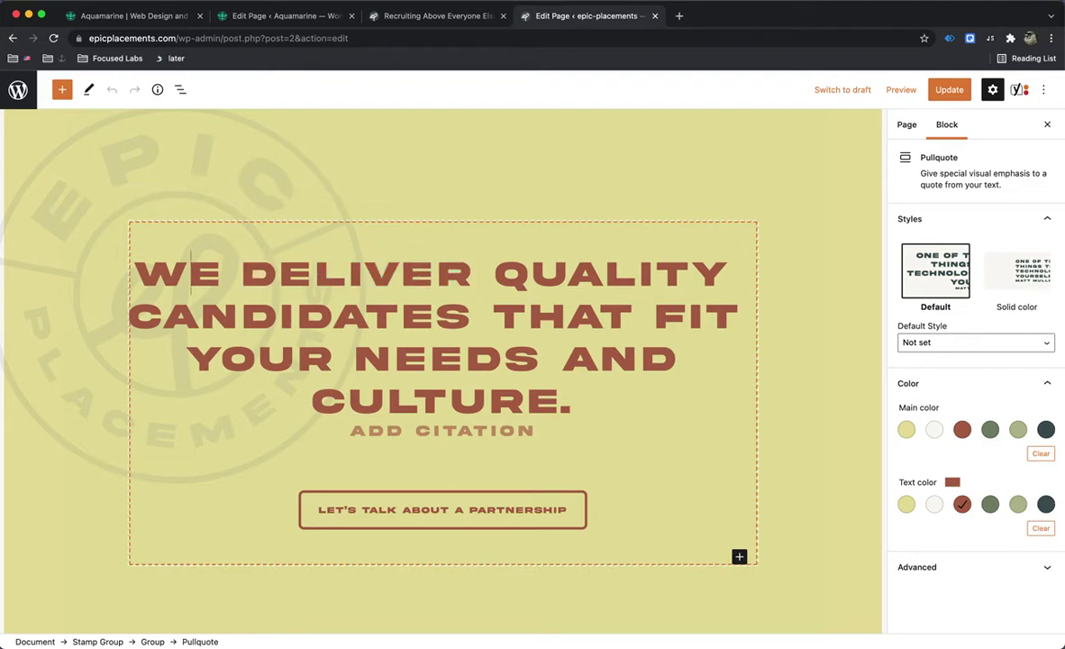
double_click(191, 270)
text(EPIC)
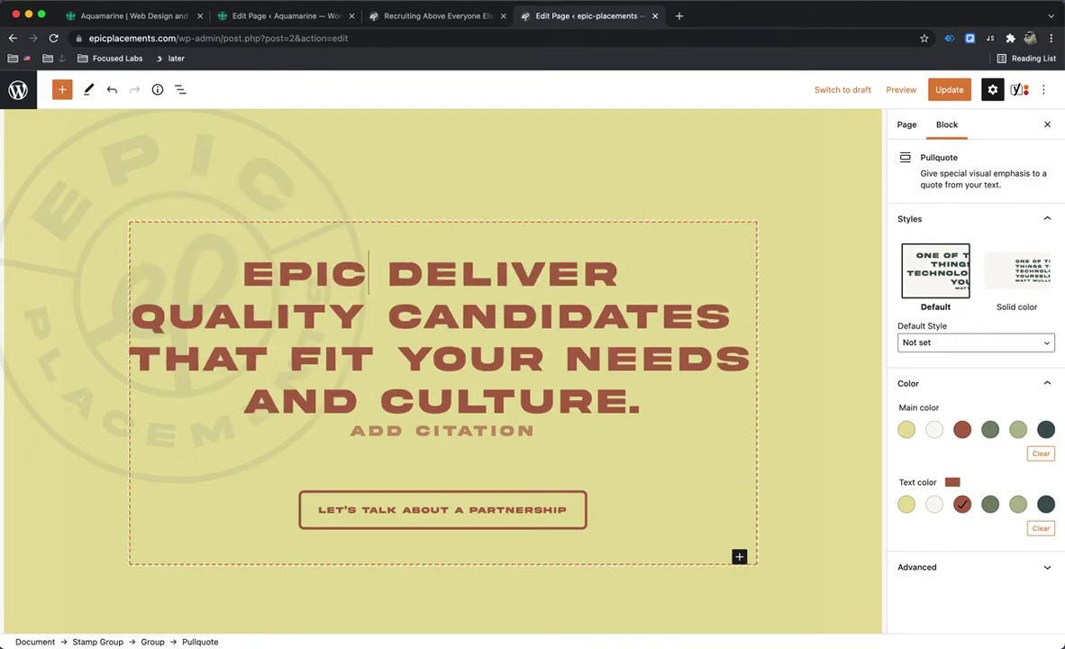
text(S)
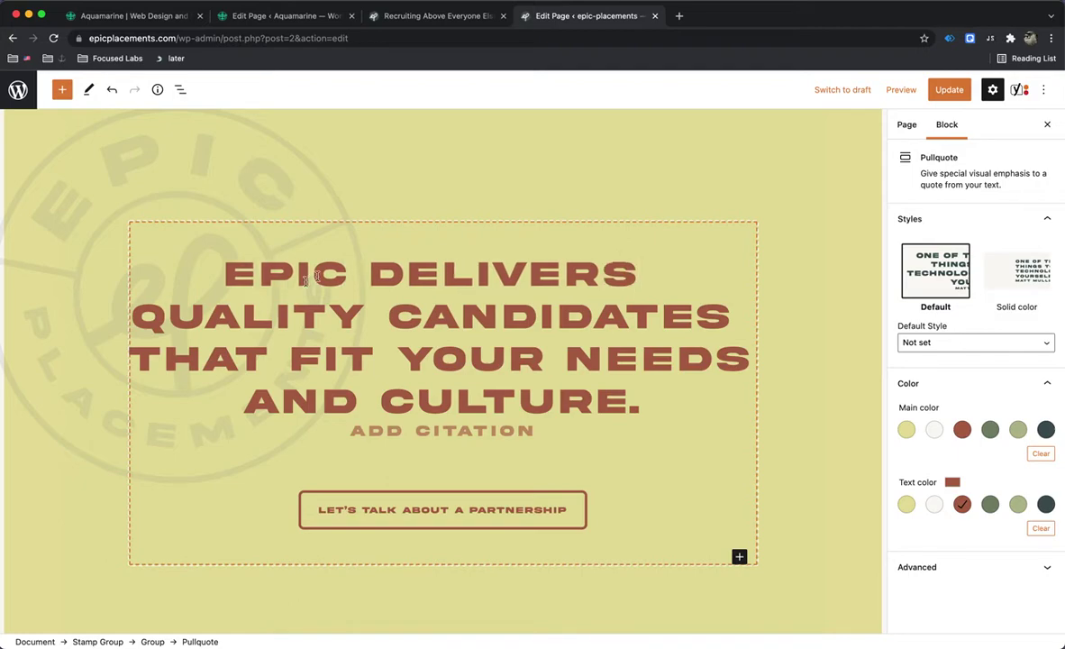
click(901, 89)
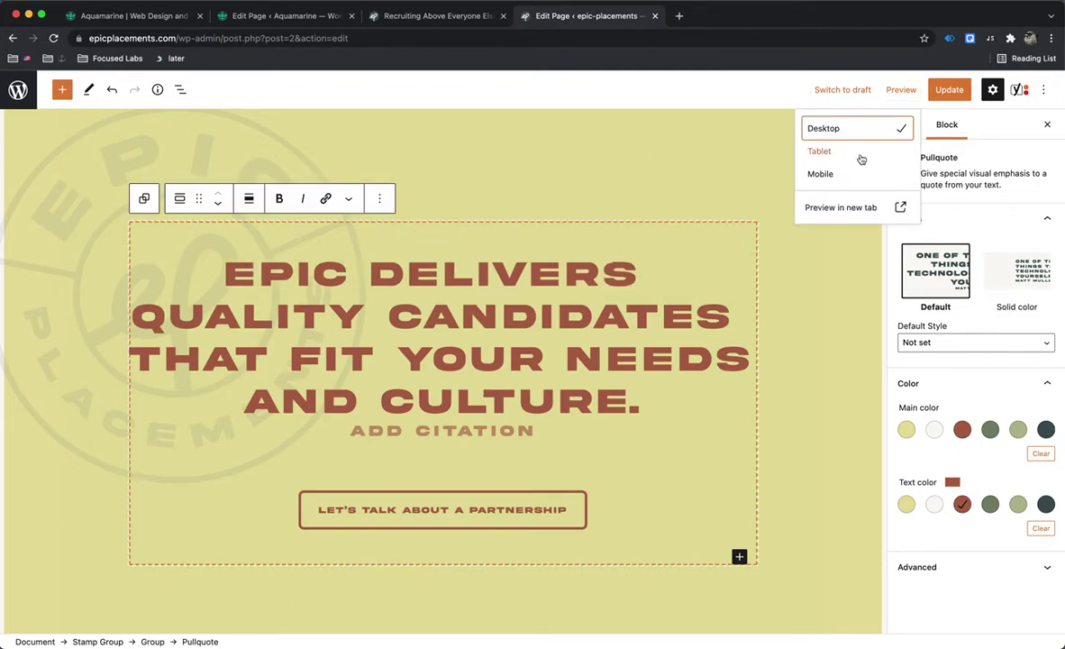
Step: Preview the page in a new tab and check the updated pullquote wording
click(847, 209)
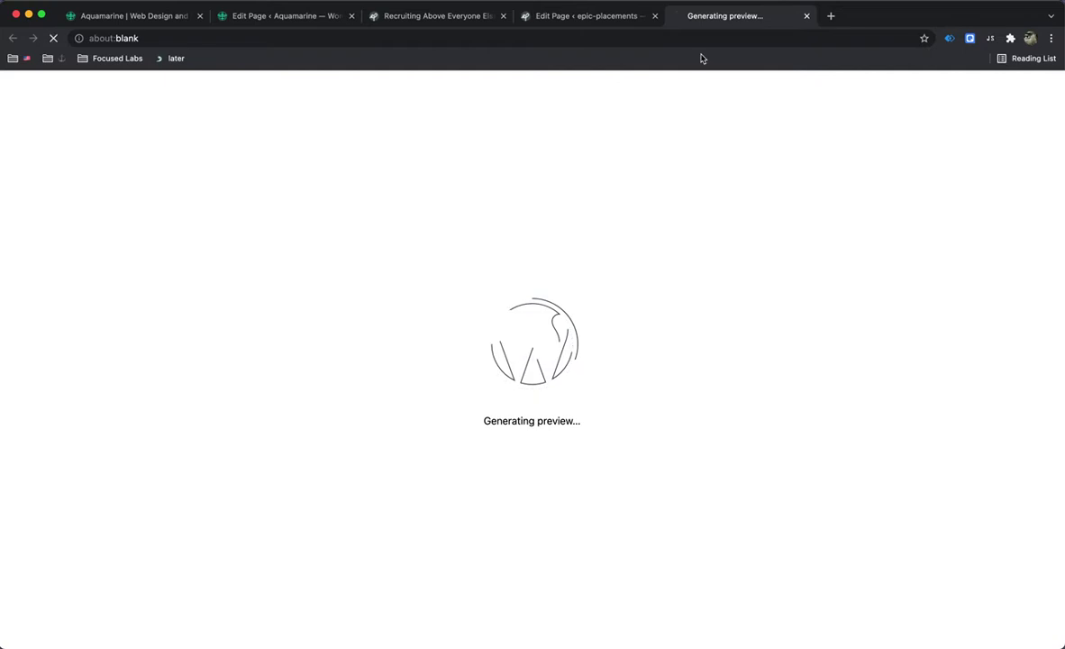
scroll(588, 282, down, 2)
scroll(589, 281, down, 15)
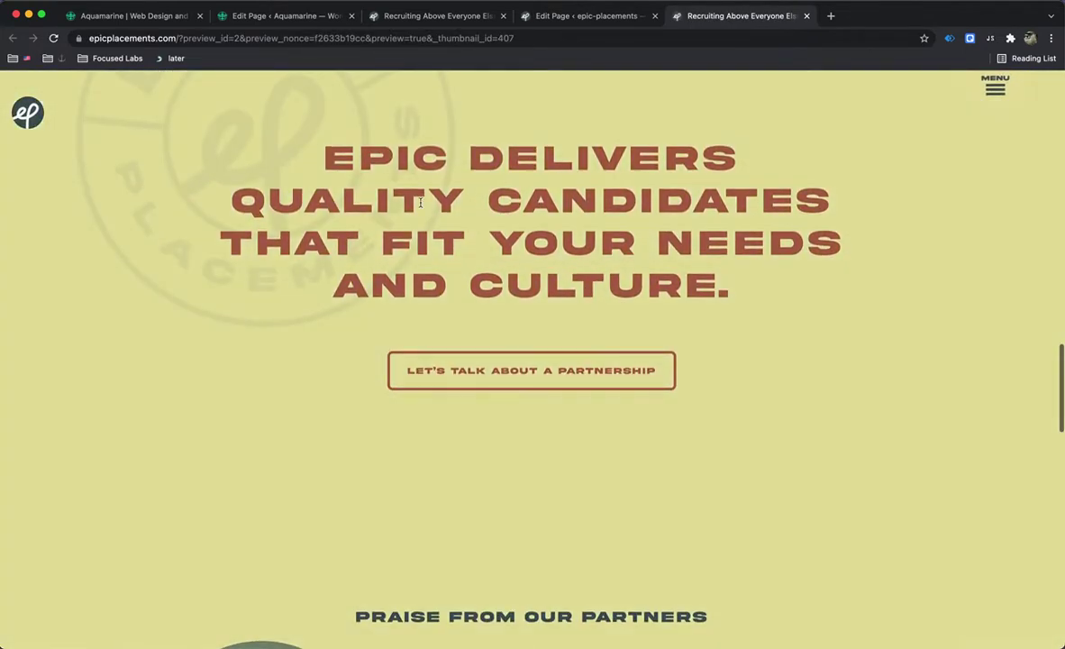
drag(361, 158, 658, 200)
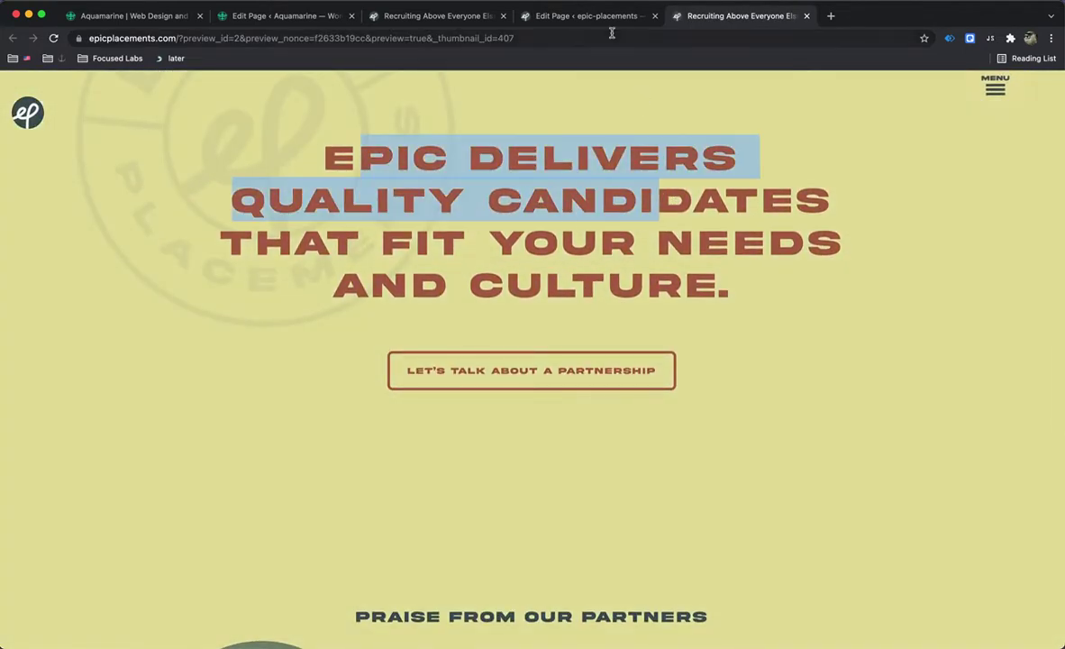
click(591, 16)
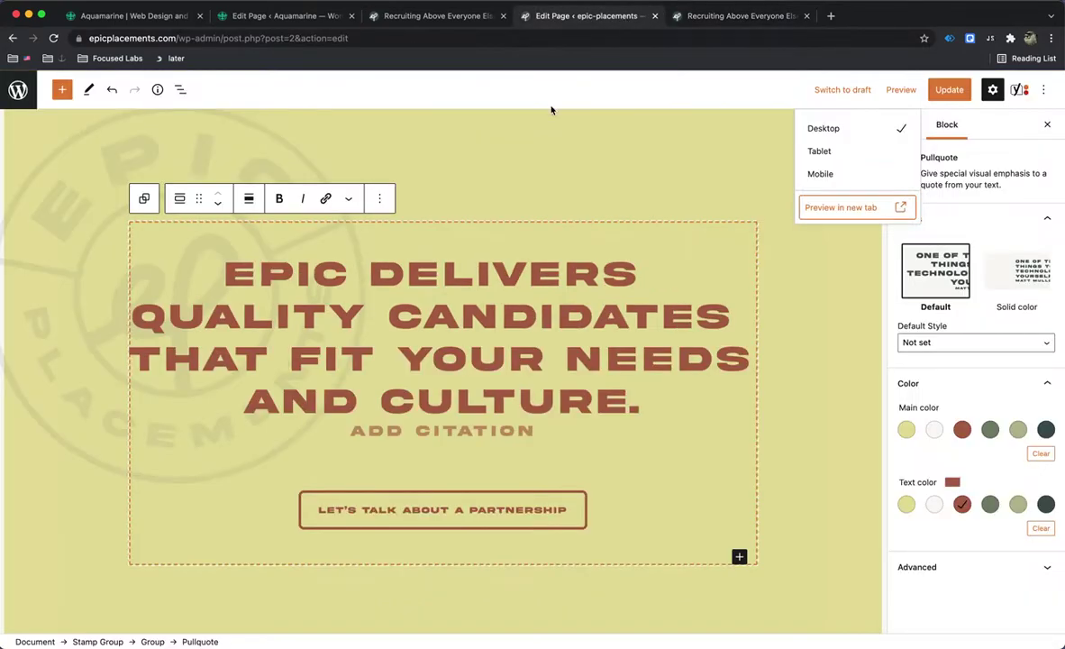
Step: Remove stray letters typed after EPIC in the pullquote
click(326, 290)
text(d)
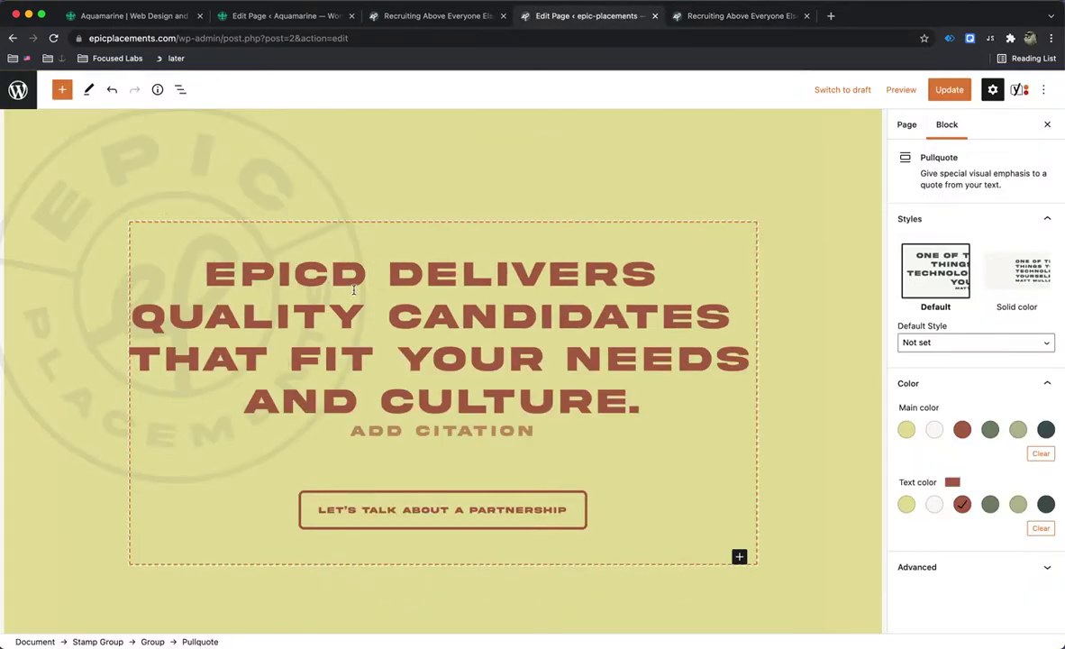
key(BackSpace)
text(d)
key(BackSpace)
Step: Compare the editor with the live site's testimonials, showing another partner's quote
text(d)
scroll(369, 362, down, 8)
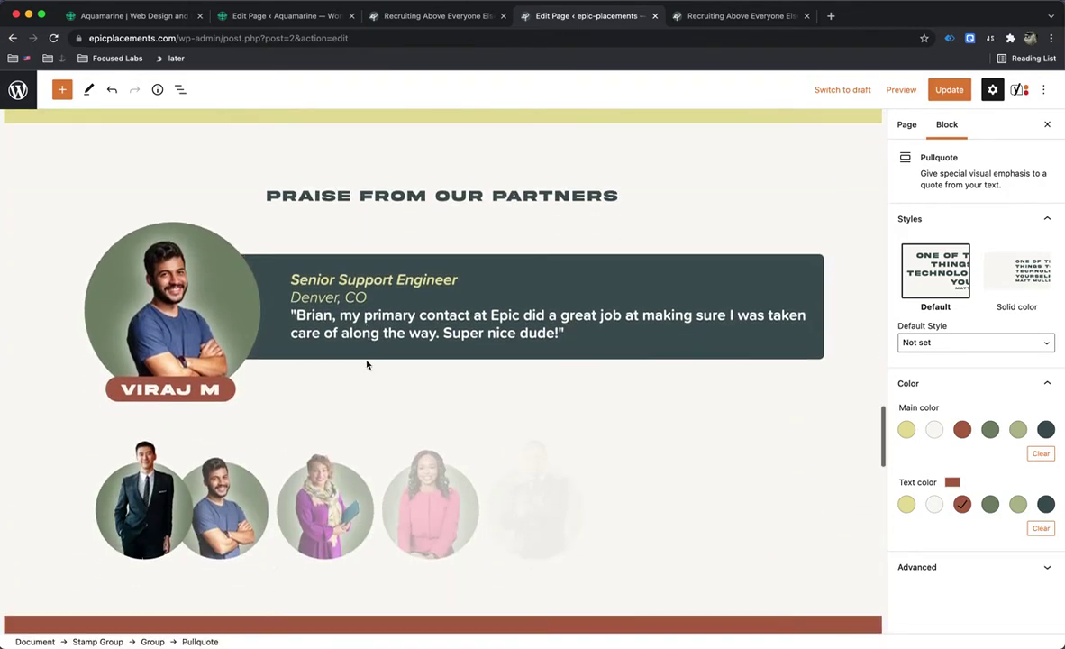
click(451, 17)
scroll(417, 353, down, 1)
click(479, 487)
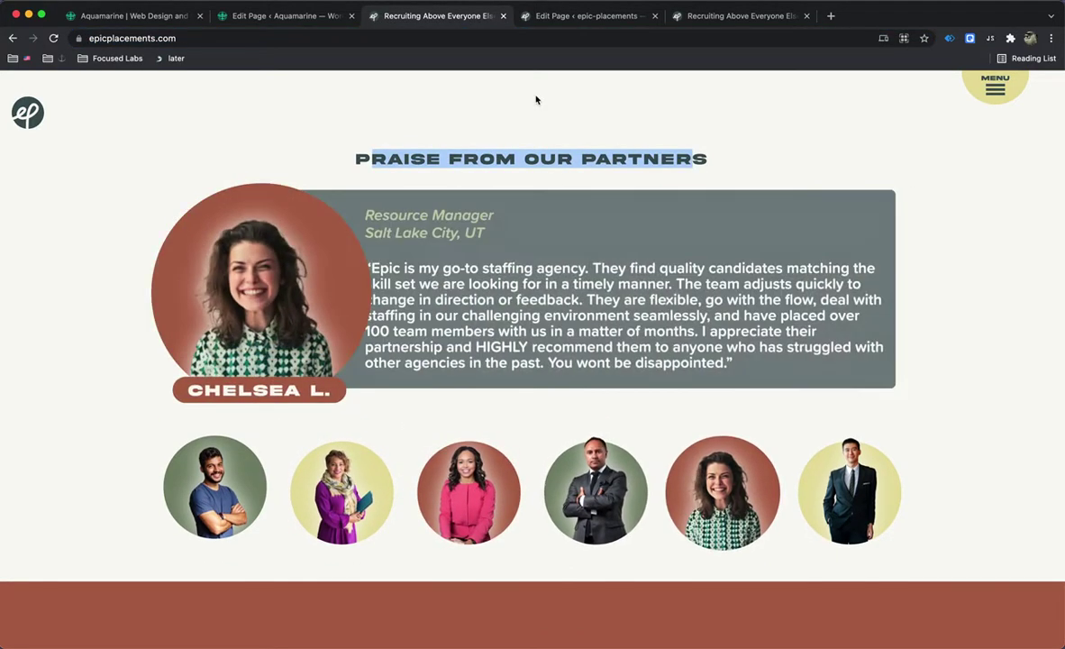
click(582, 20)
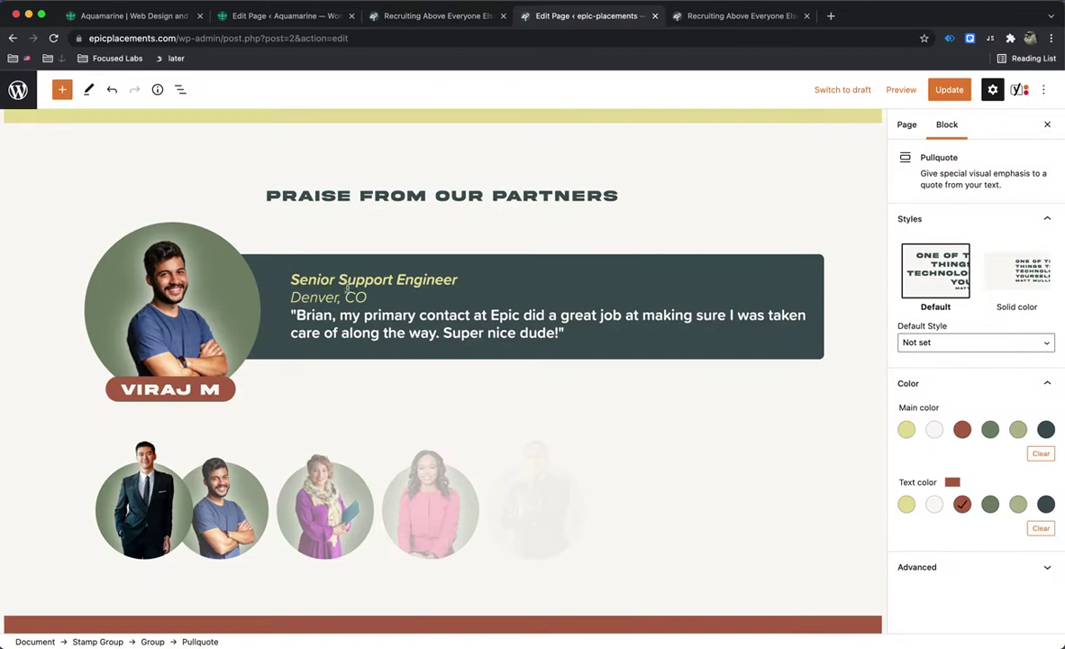
Step: Reveal all testimonials and type stray 'dddd' text into the Resource Manager quote
click(312, 321)
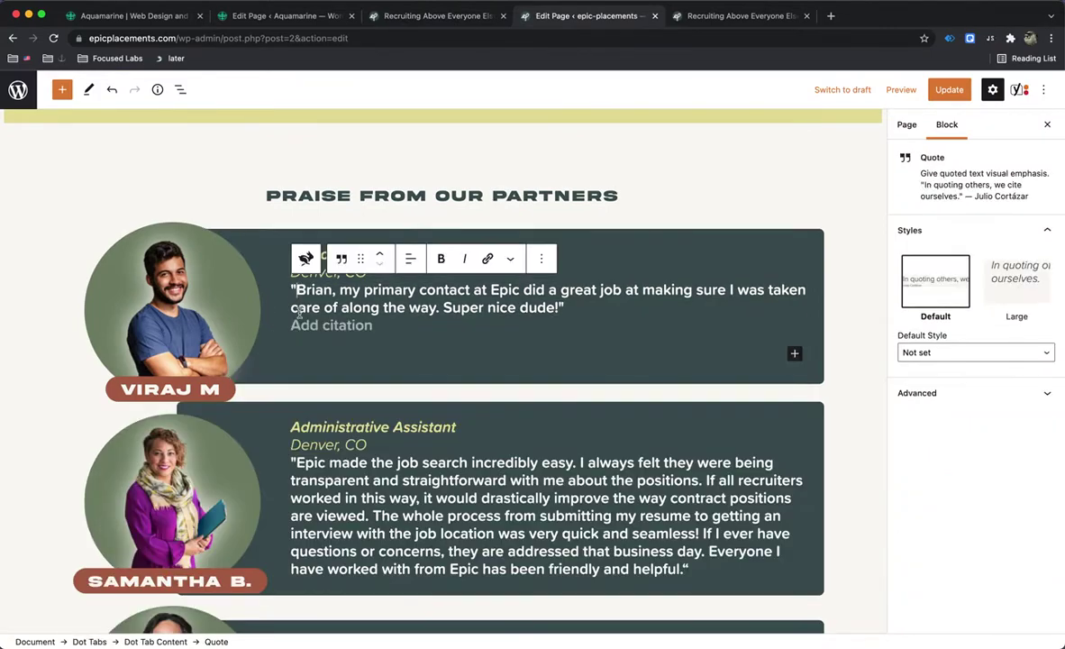
scroll(300, 328, down, 3)
scroll(299, 328, down, 10)
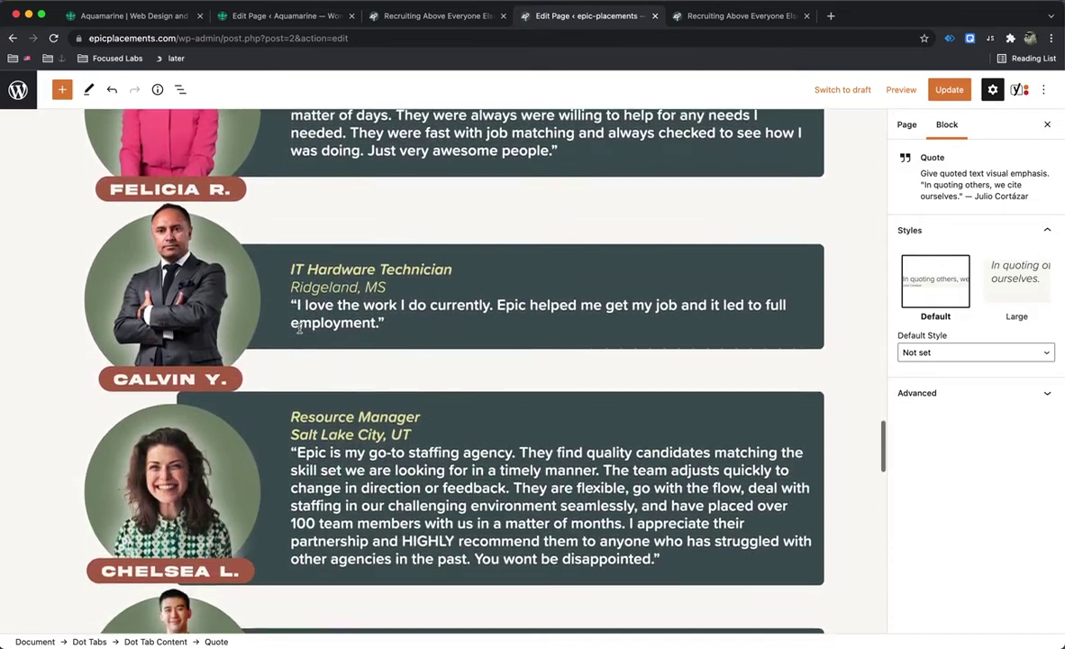
scroll(303, 307, up, 1)
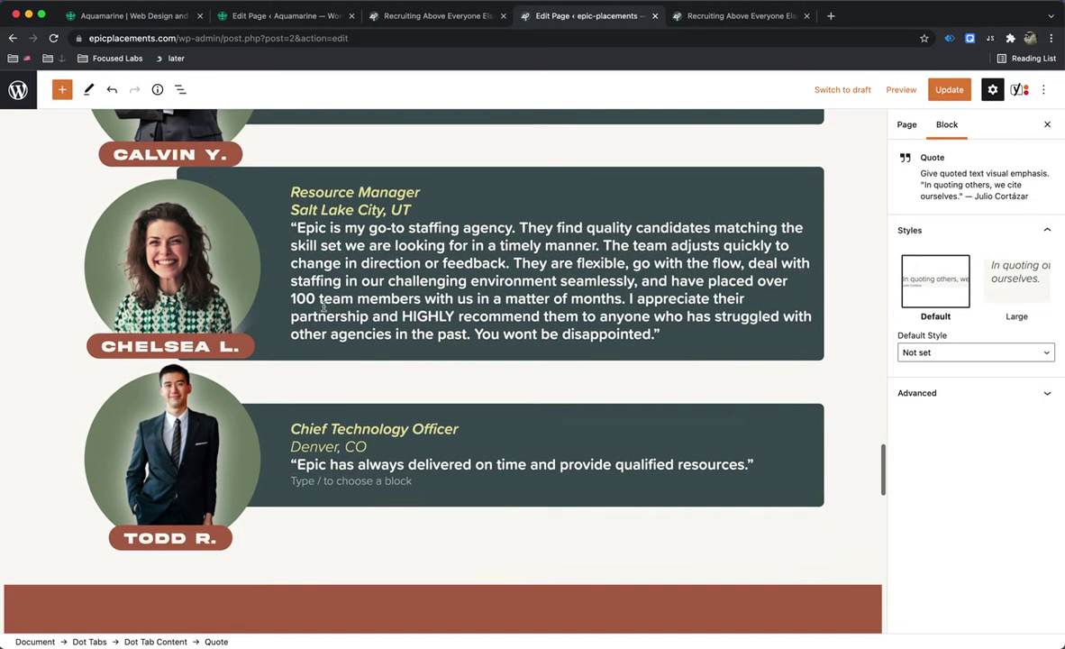
click(345, 257)
text(dddd)
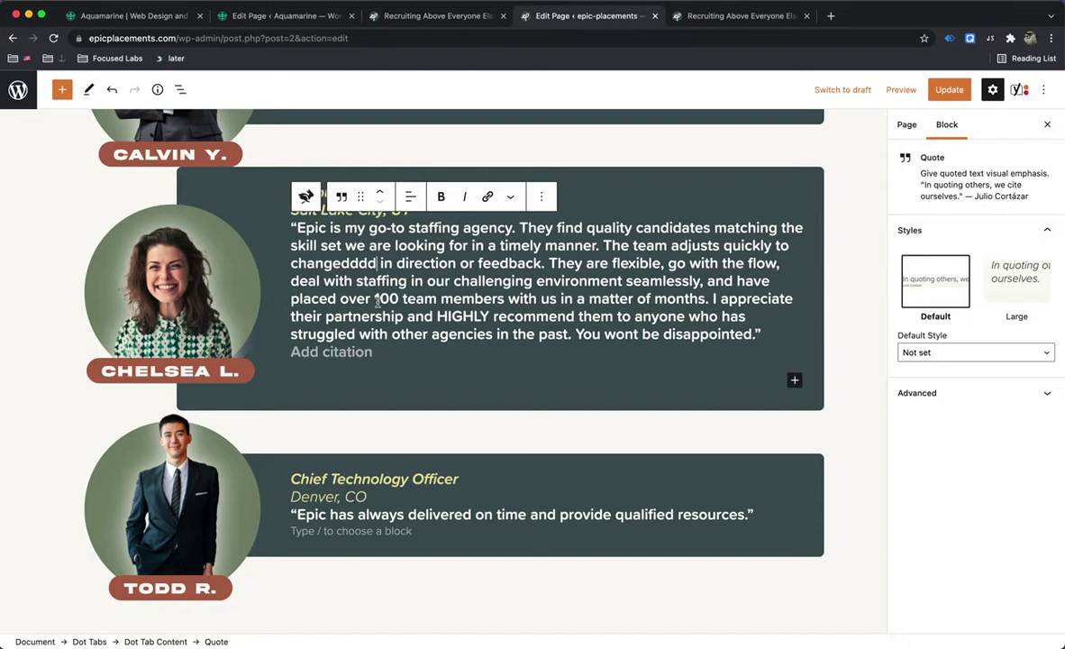
key(Down)
key(Down)
text(dddd)
click(733, 352)
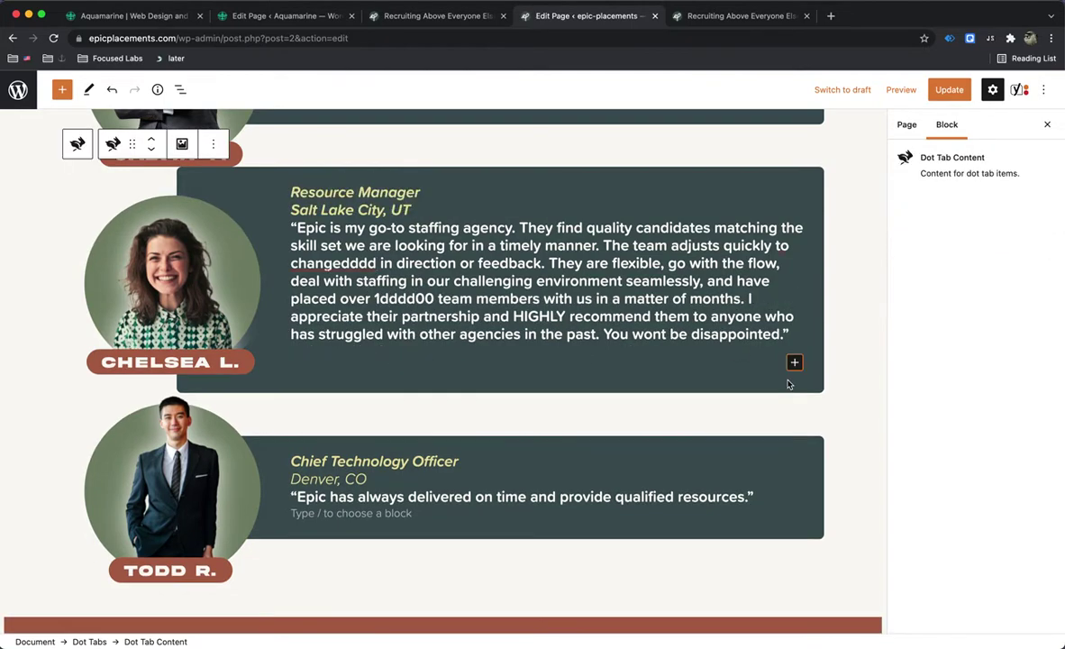
Step: Insert an H2 heading reading 'asdfasdfasdf' beneath the Resource Manager testimonial quote
click(794, 362)
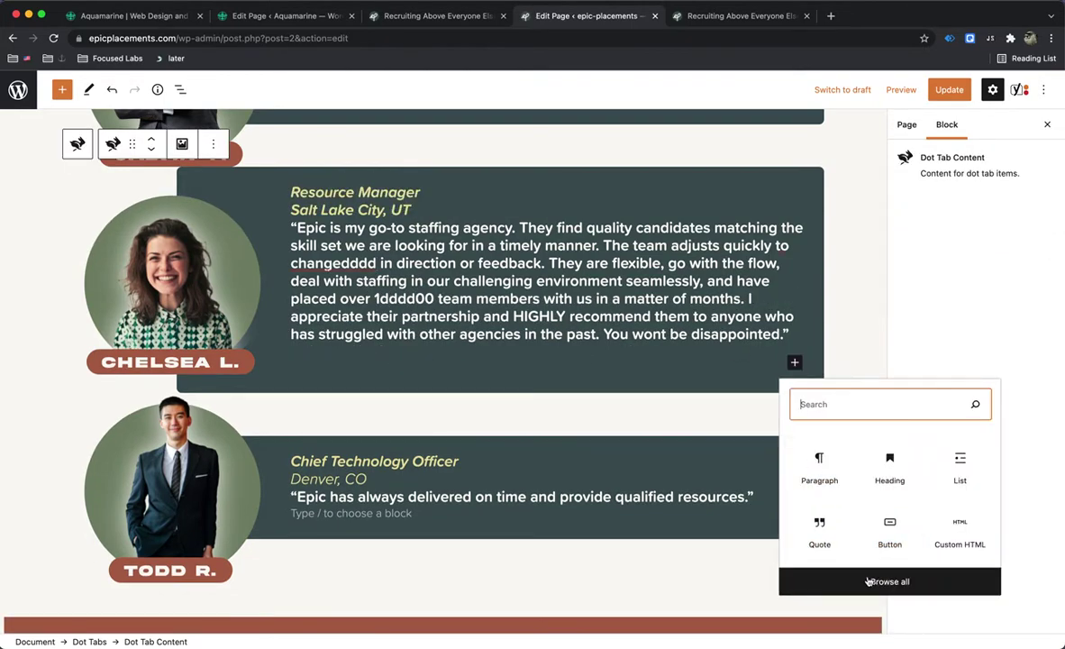
click(868, 582)
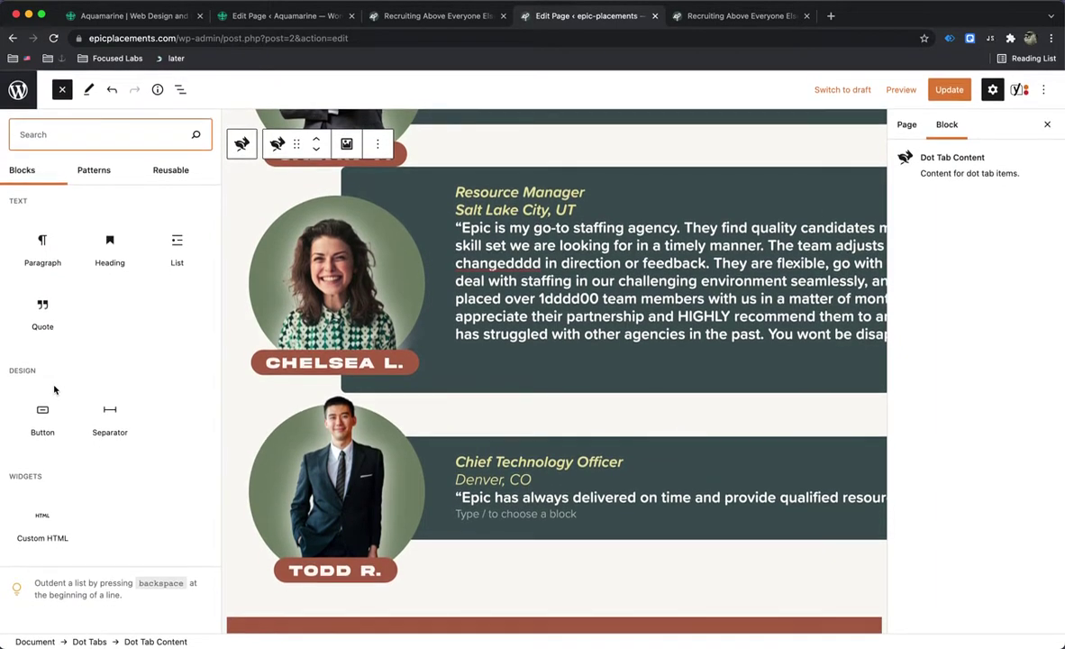
click(110, 245)
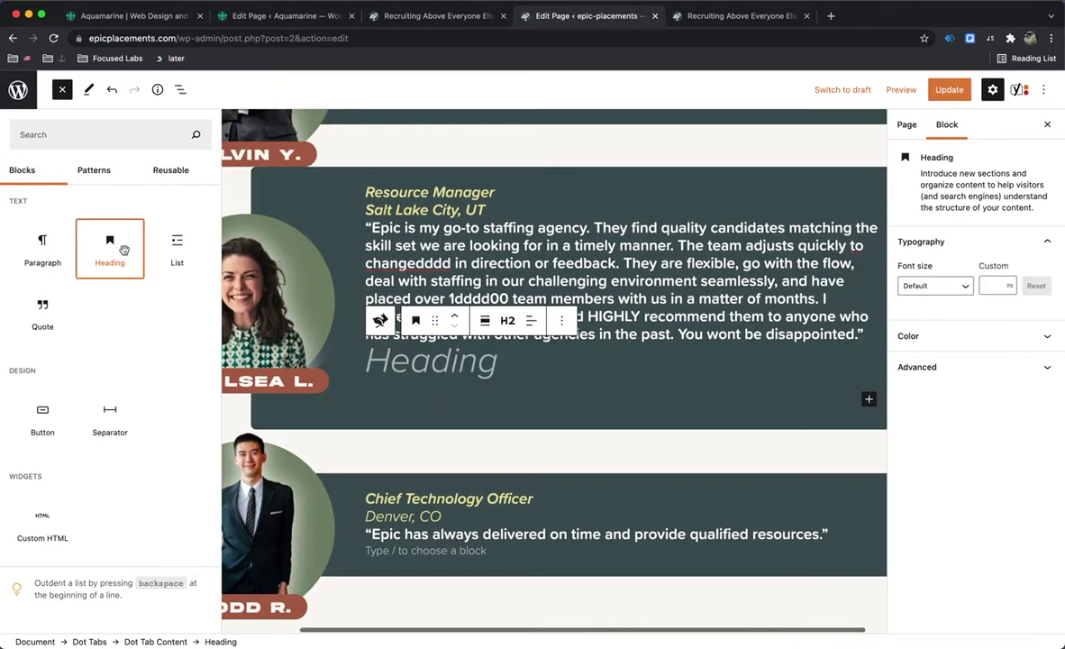
text(asdfasdfasdf)
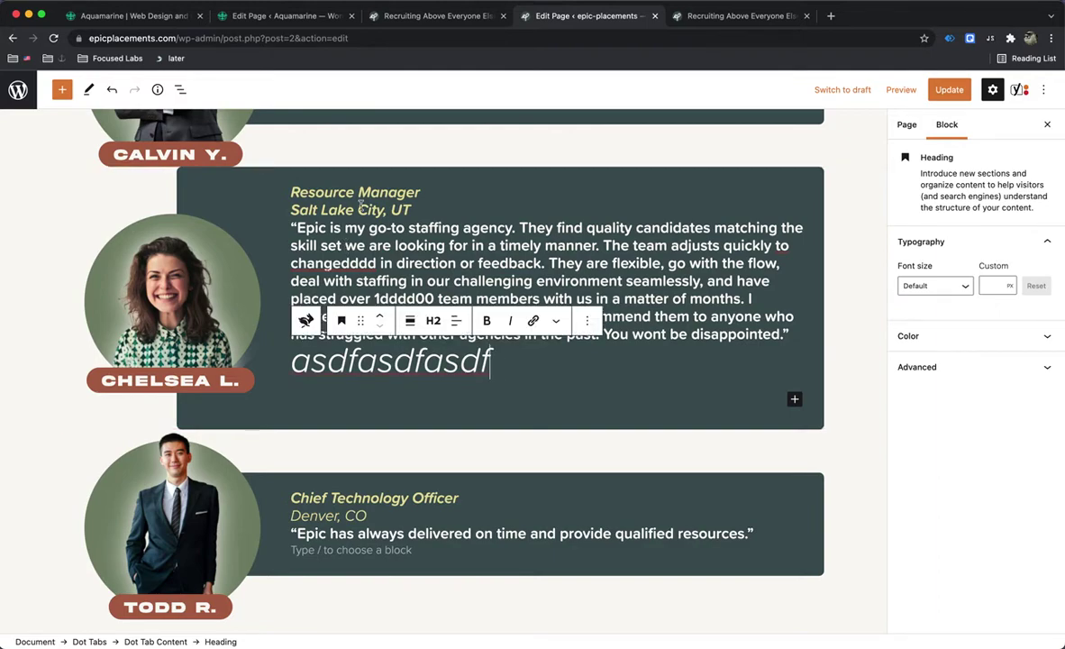
double_click(371, 359)
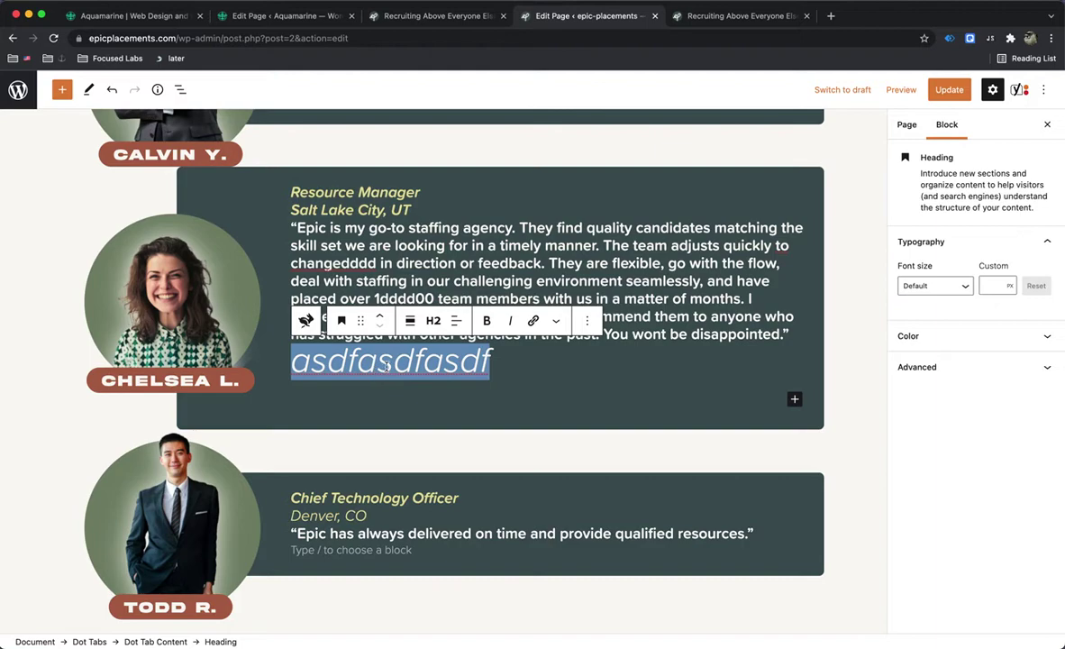
key(Right)
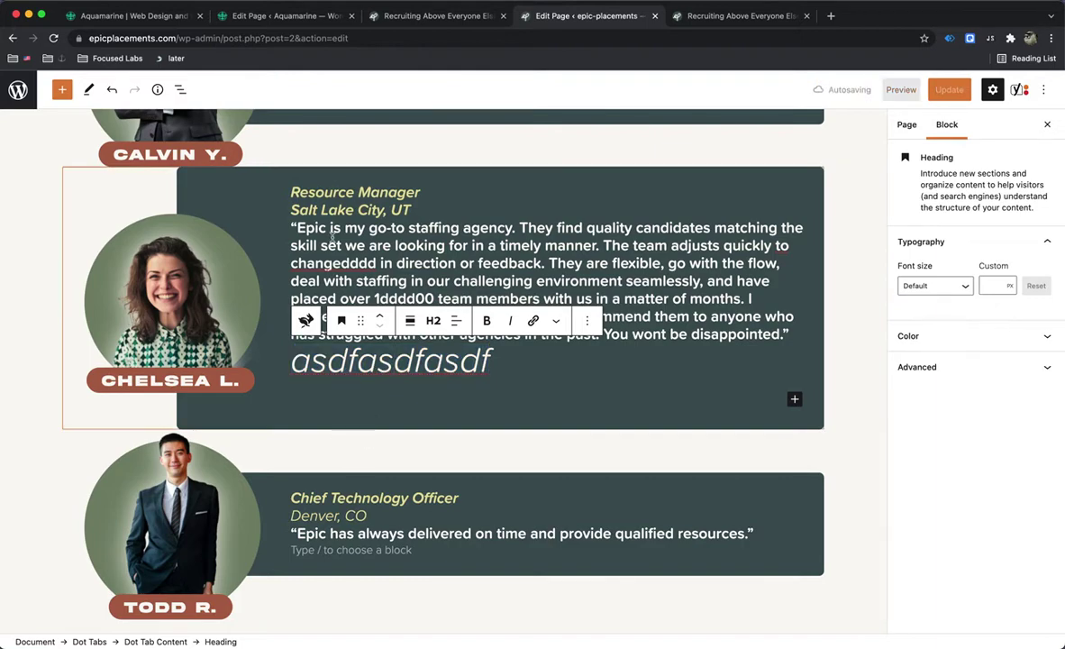
click(259, 17)
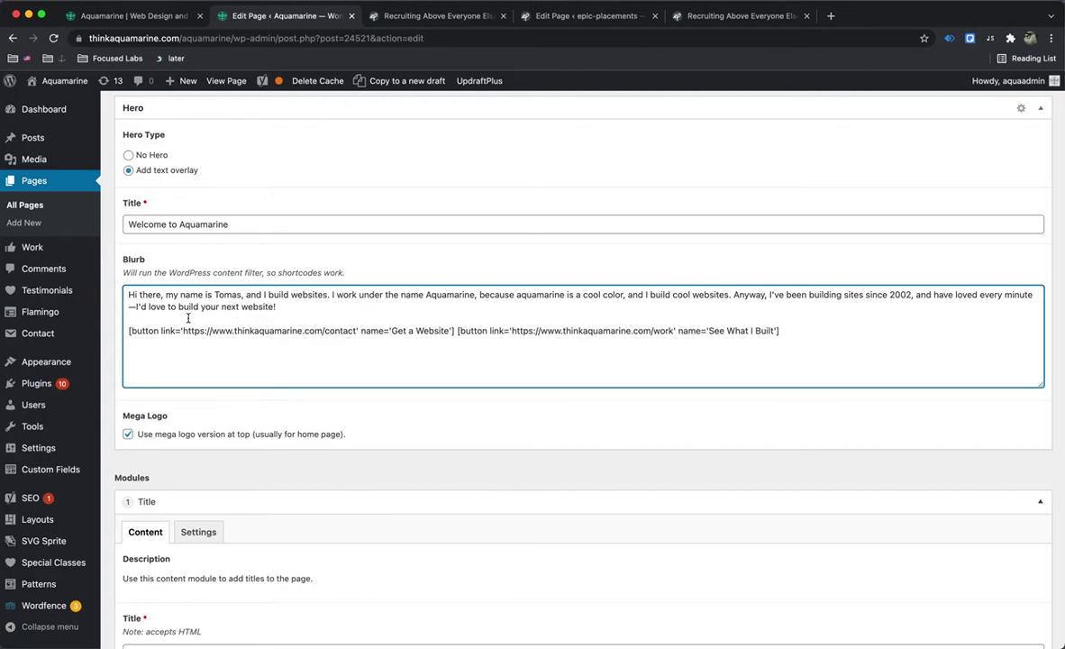
click(559, 16)
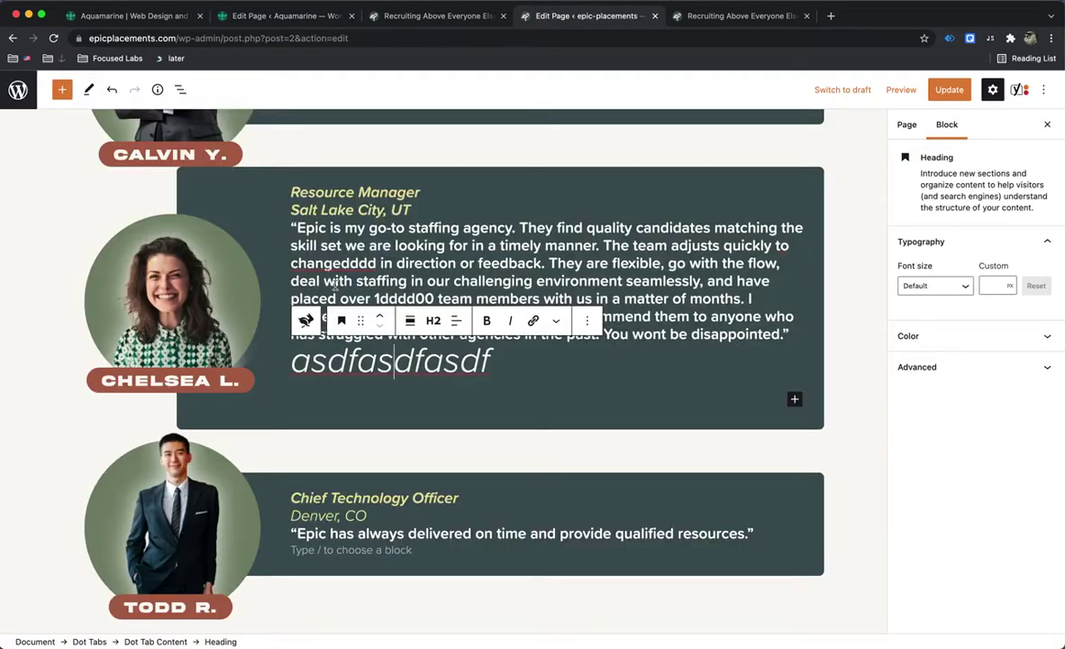
double_click(323, 373)
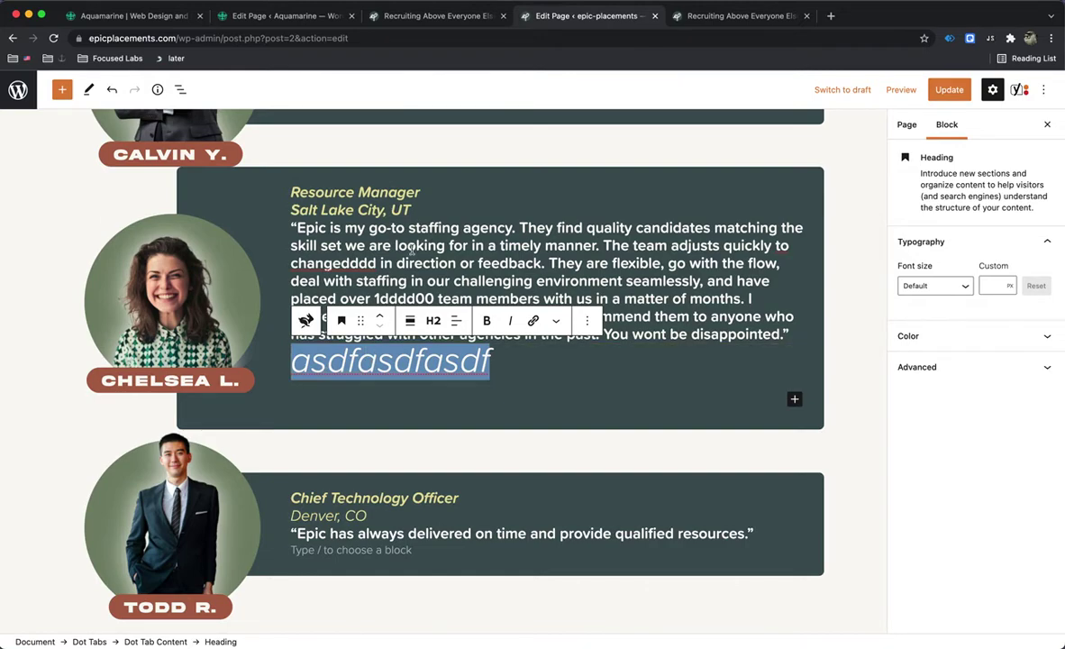
Step: Scroll up past the hero, then back down to the 'Opportunity doesn't stop at state lines' map
scroll(412, 251, up, 15)
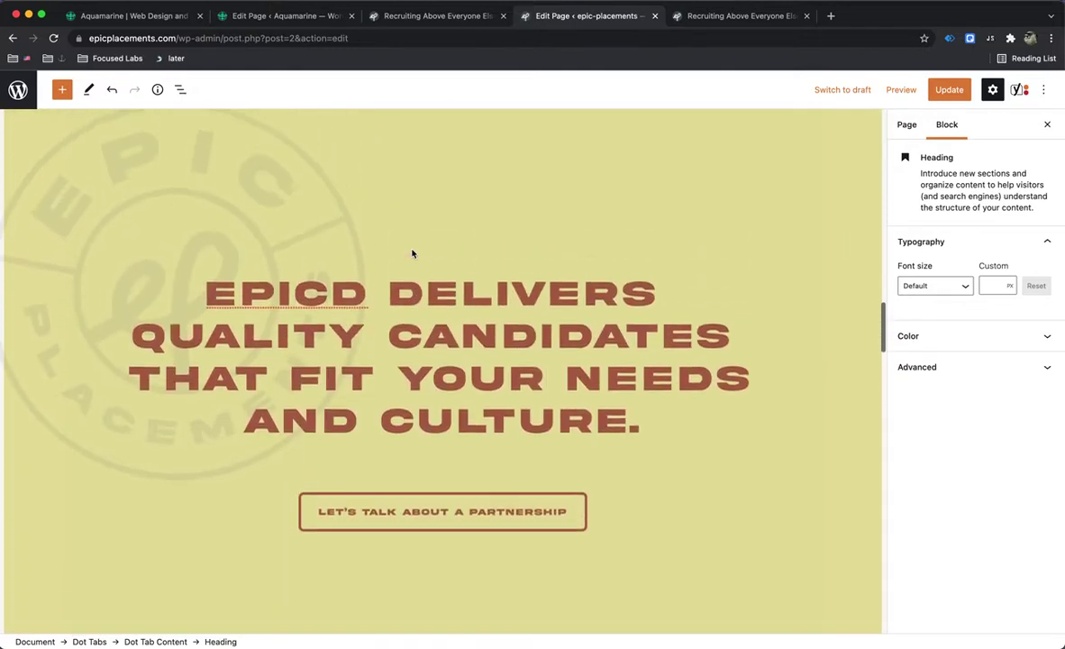
scroll(412, 253, up, 15)
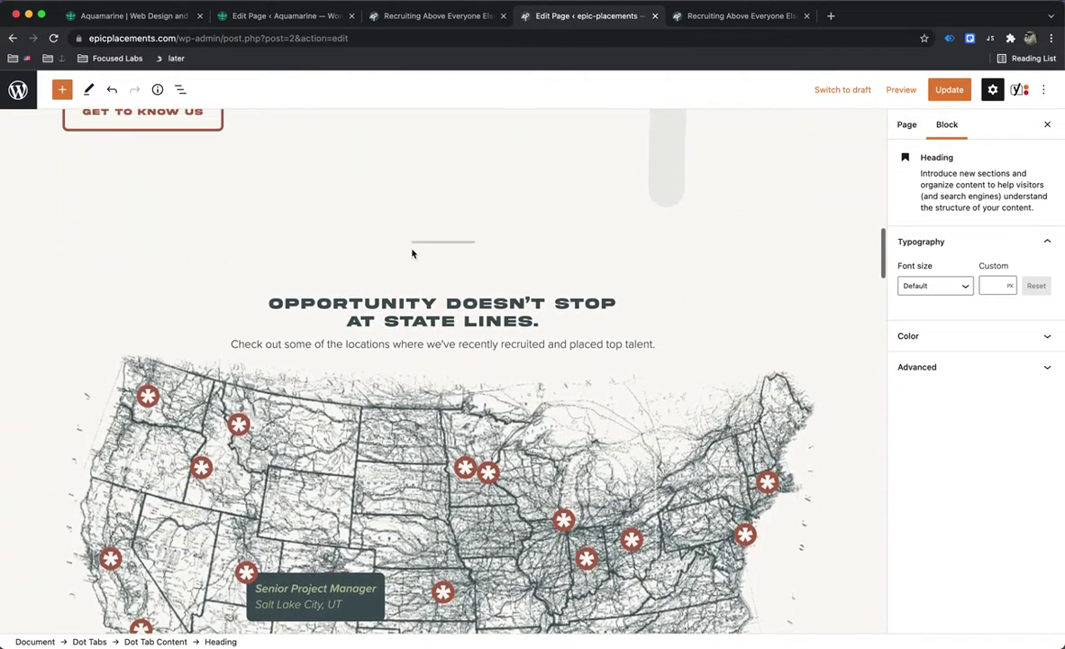
scroll(411, 253, up, 15)
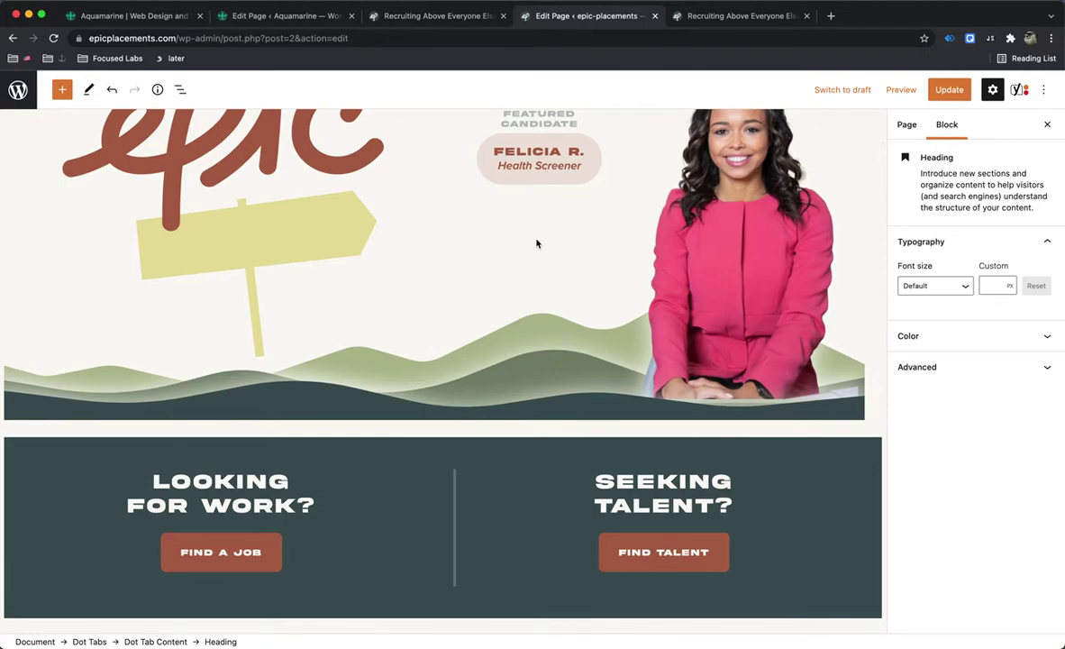
scroll(536, 243, up, 3)
scroll(537, 244, down, 4)
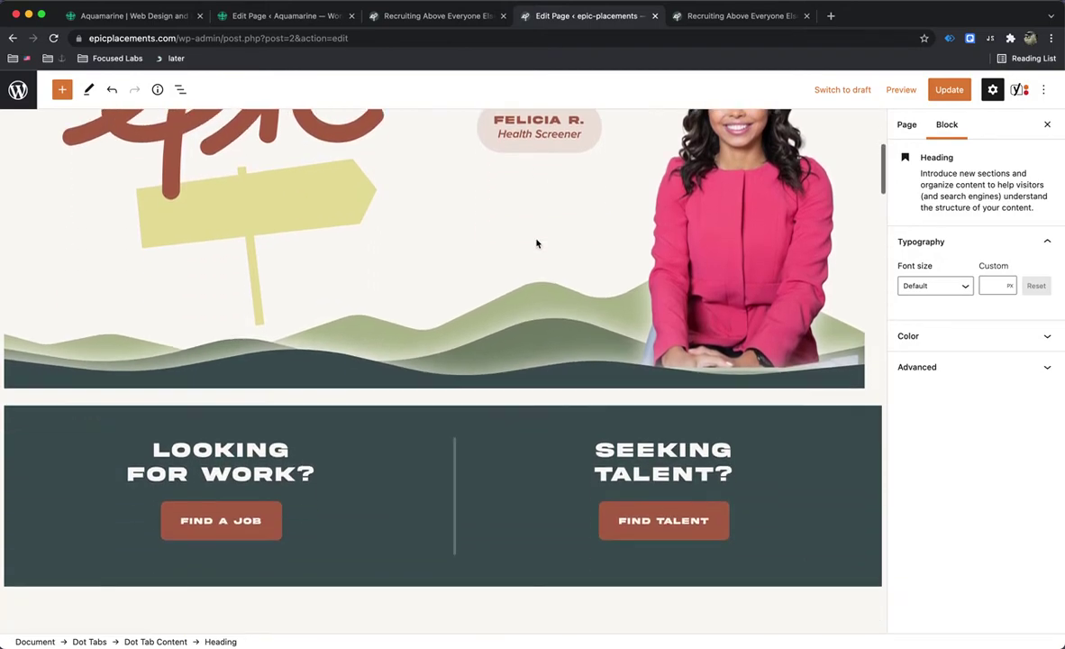
scroll(536, 244, up, 2)
scroll(536, 244, down, 8)
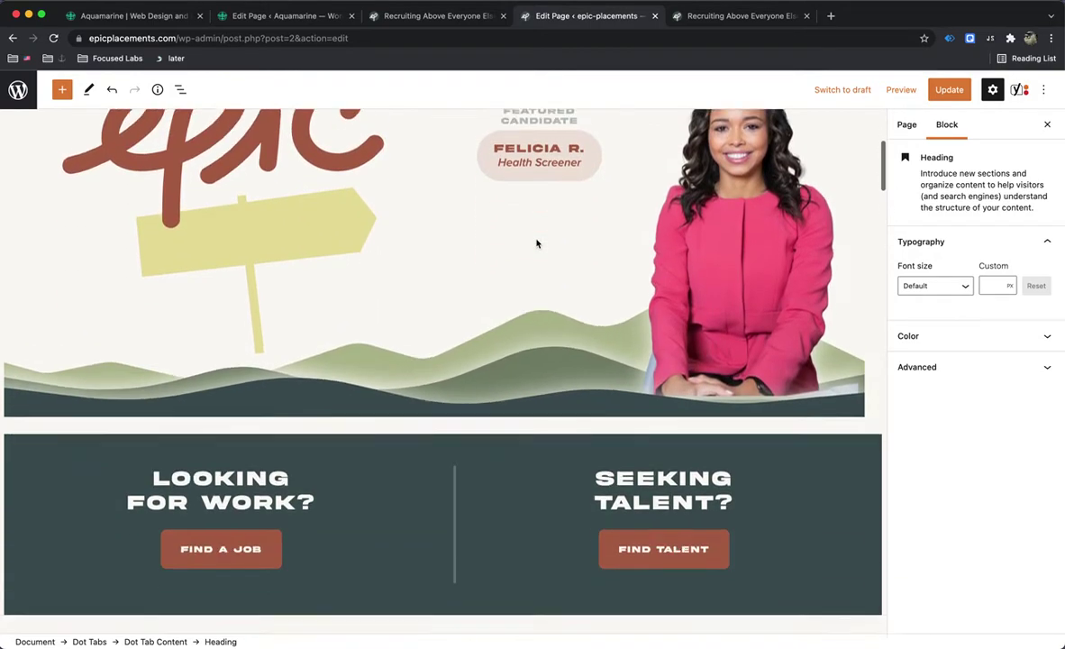
scroll(537, 243, down, 3)
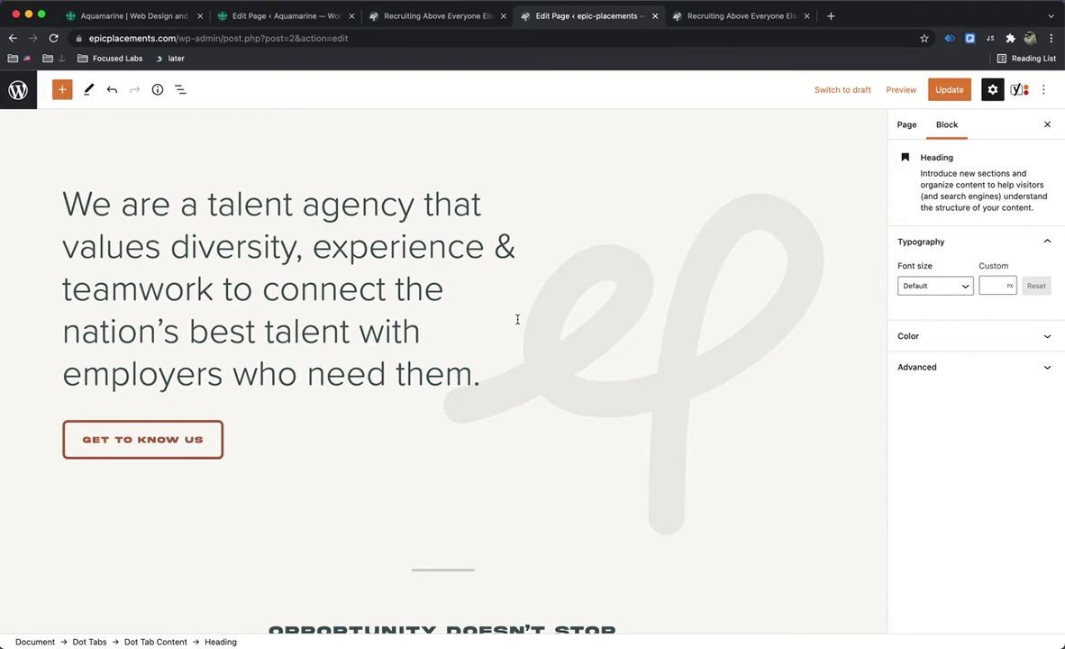
scroll(477, 324, down, 1)
scroll(473, 329, down, 10)
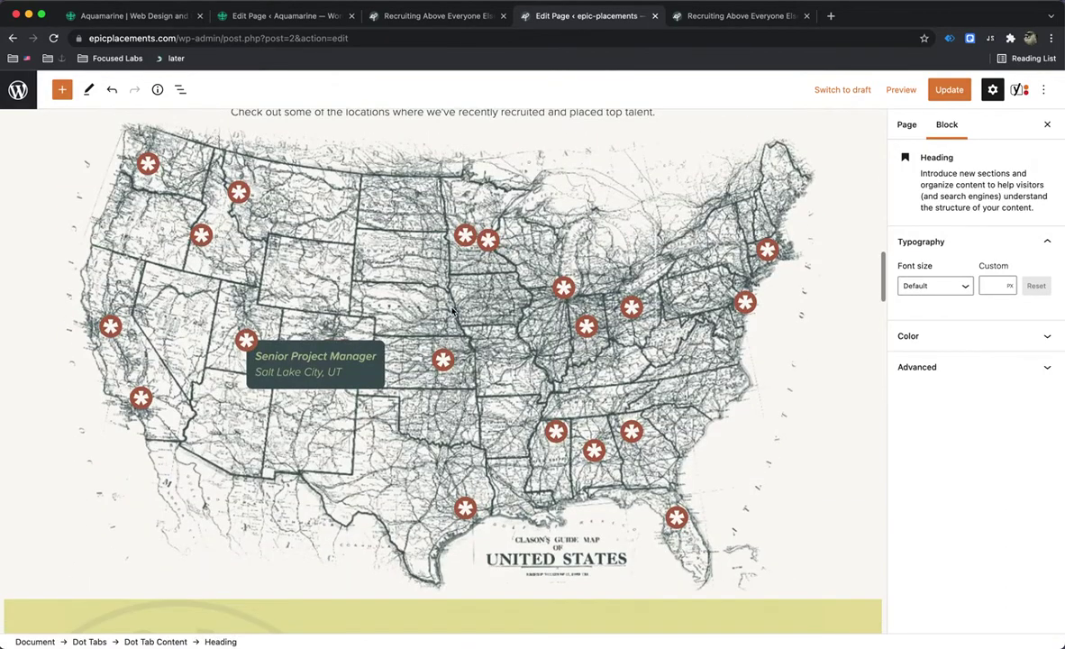
Step: Move the Salt Lake City pin to horizontal 19, vertical 54 in the Pin Map
click(500, 281)
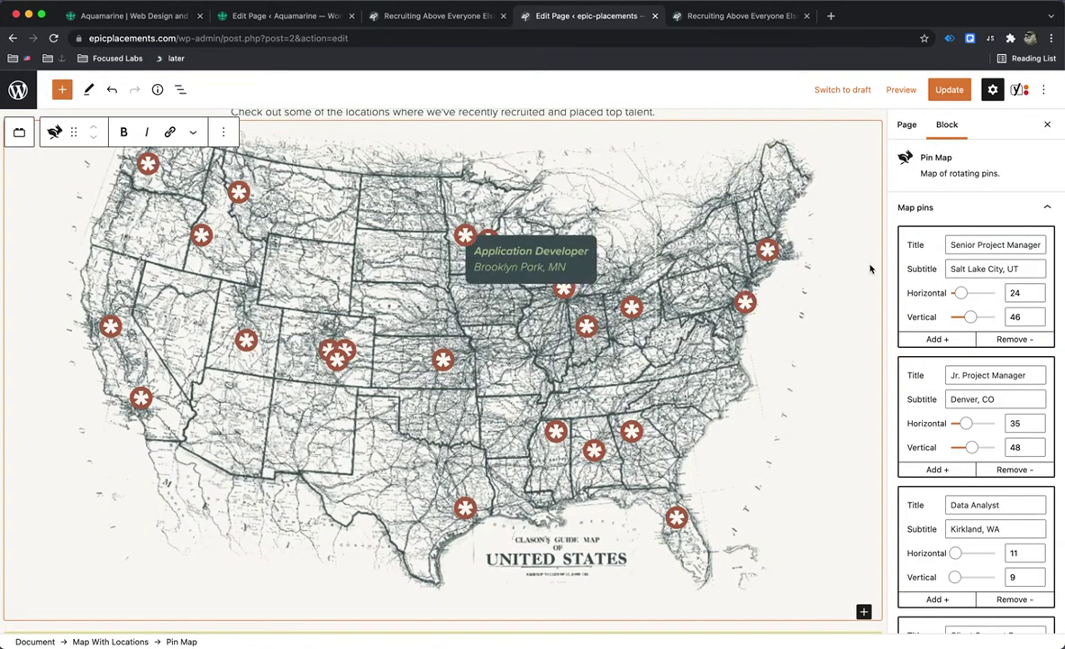
click(973, 293)
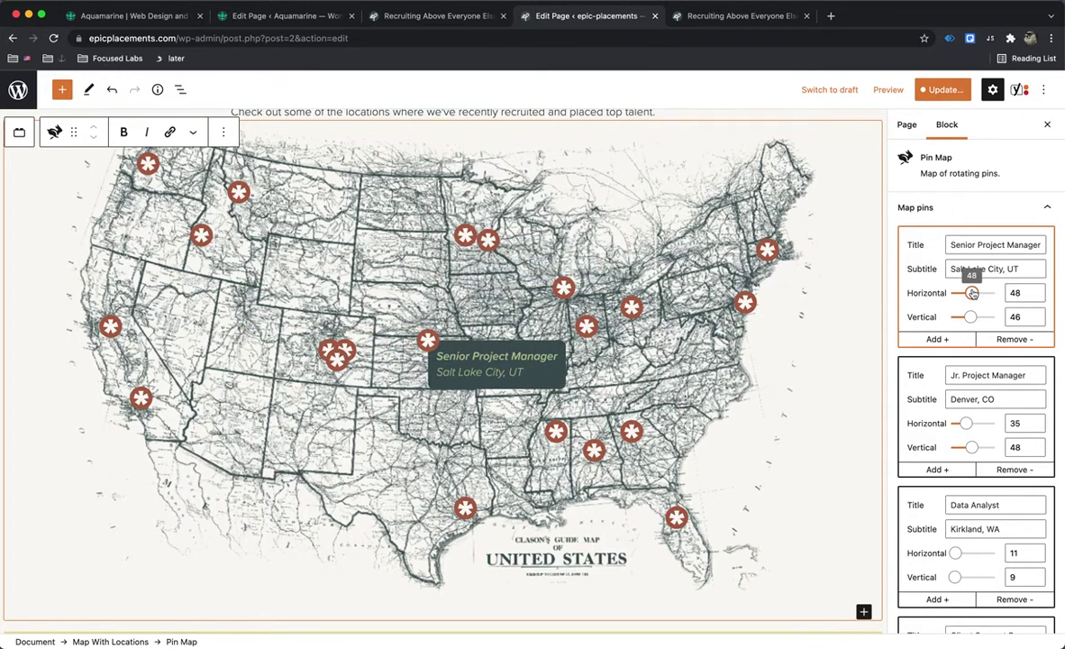
drag(973, 293, 960, 293)
click(974, 317)
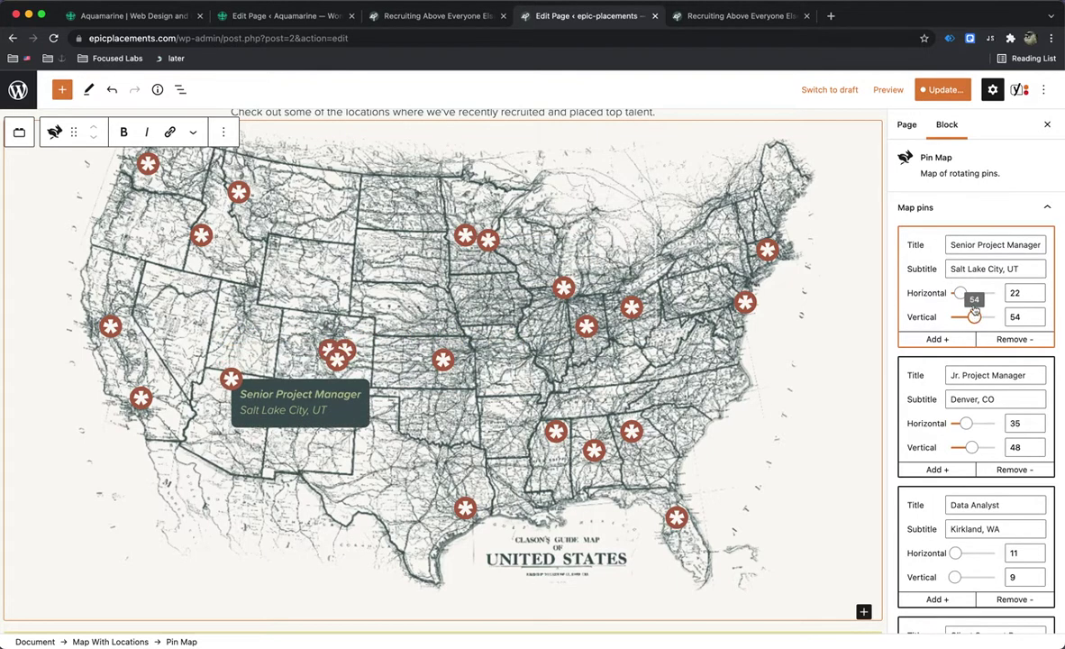
Step: Retype 'Senior' in the pin's title as 'sdfgsdfg', then nudge the pin further west
double_click(966, 248)
text(sdfgsdfg)
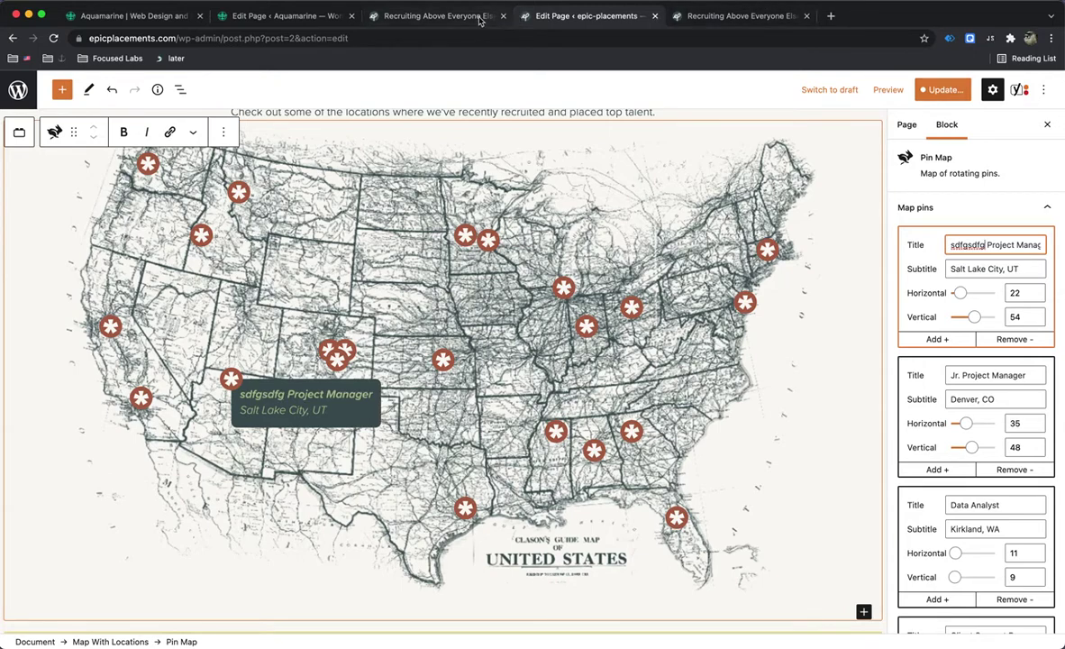
click(442, 16)
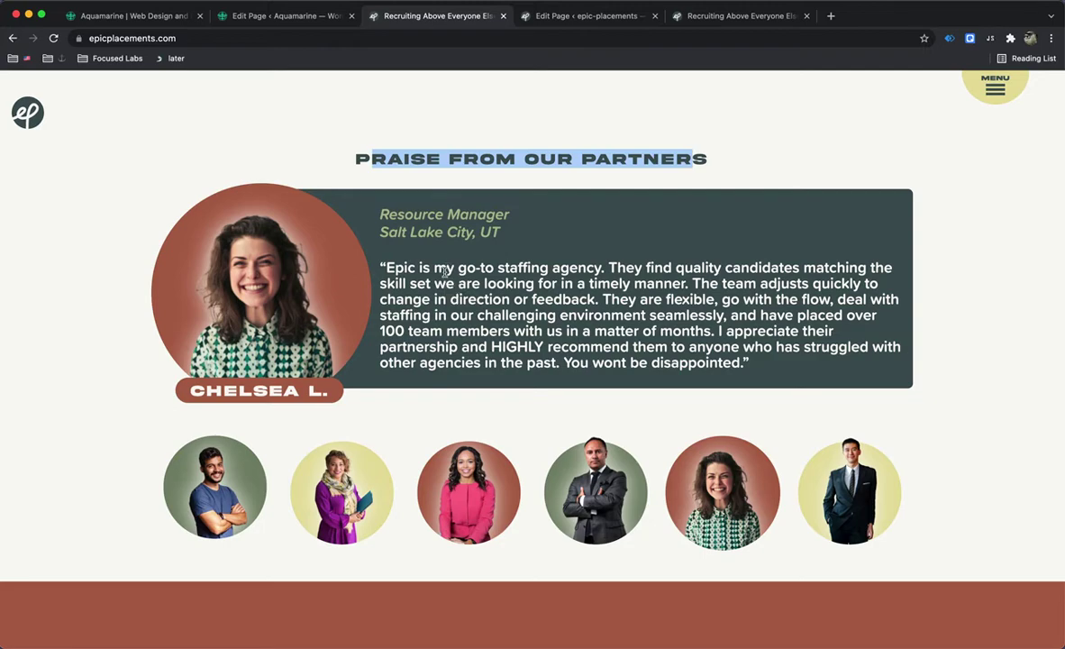
click(591, 18)
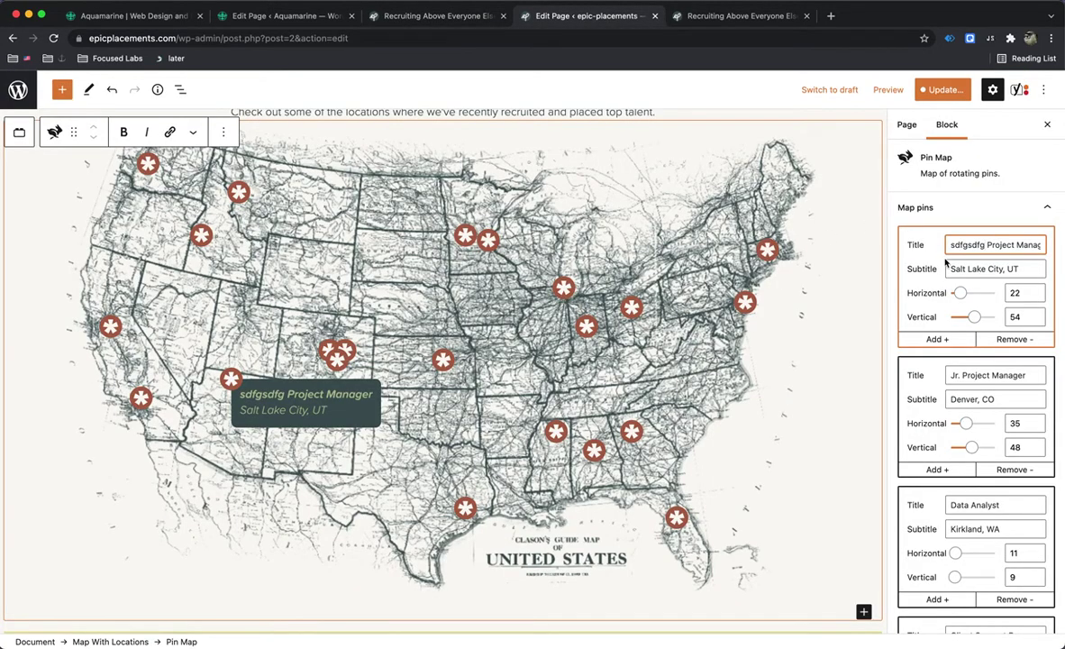
mouse_move(961, 293)
mouse_down()
mouse_move(971, 296)
mouse_move(959, 294)
mouse_up()
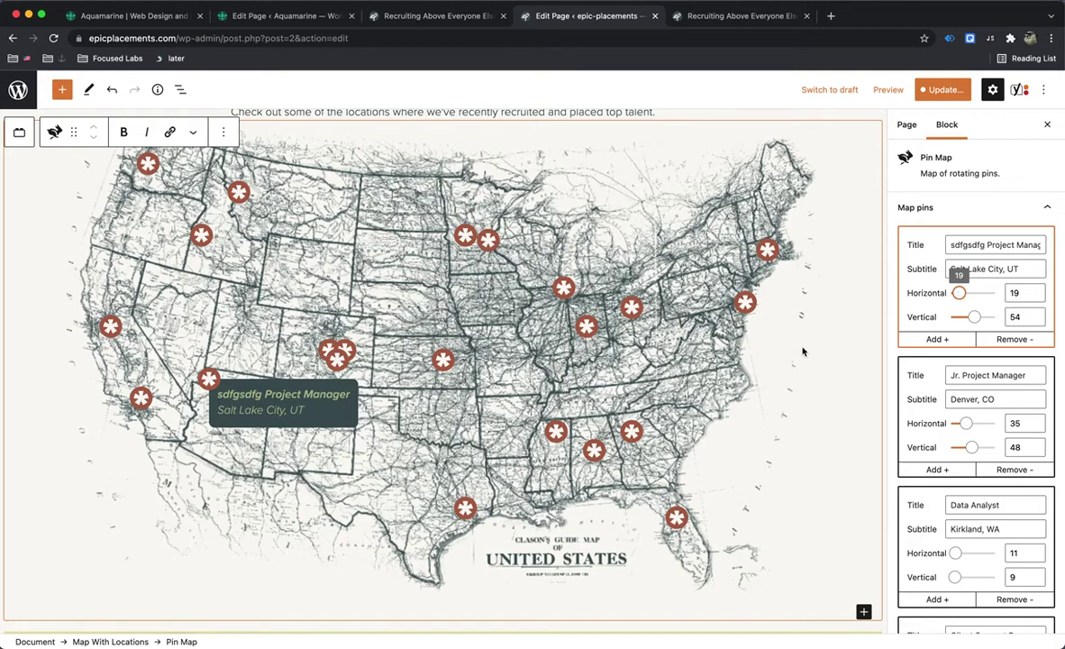